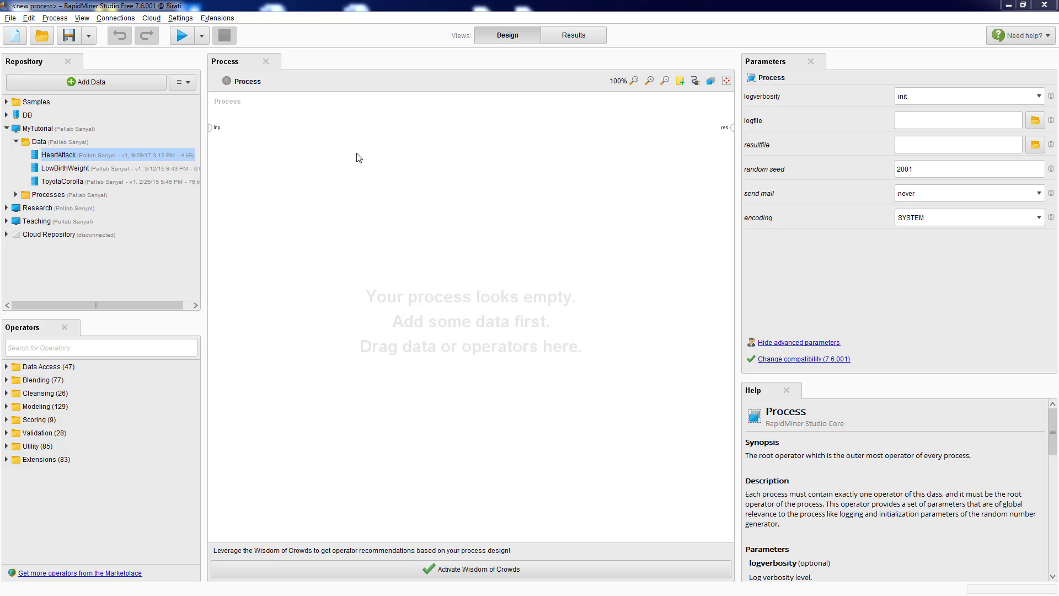
Step: Open the HeartAttack dataset, widen its Weight_Category column, and examine the attribute statistics
double_click(65, 156)
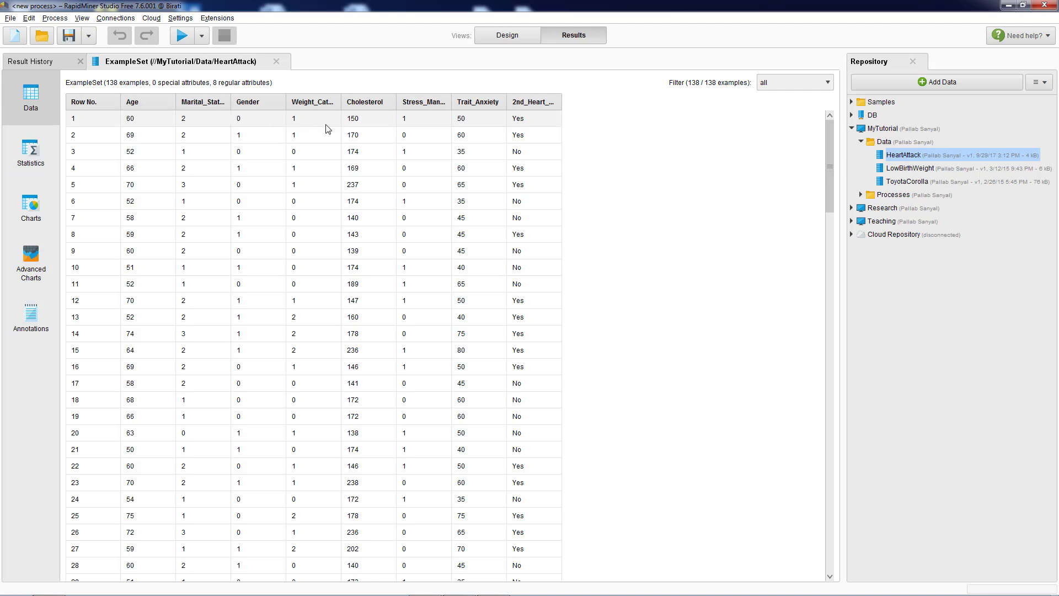
left_click_drag(341, 102, 353, 102)
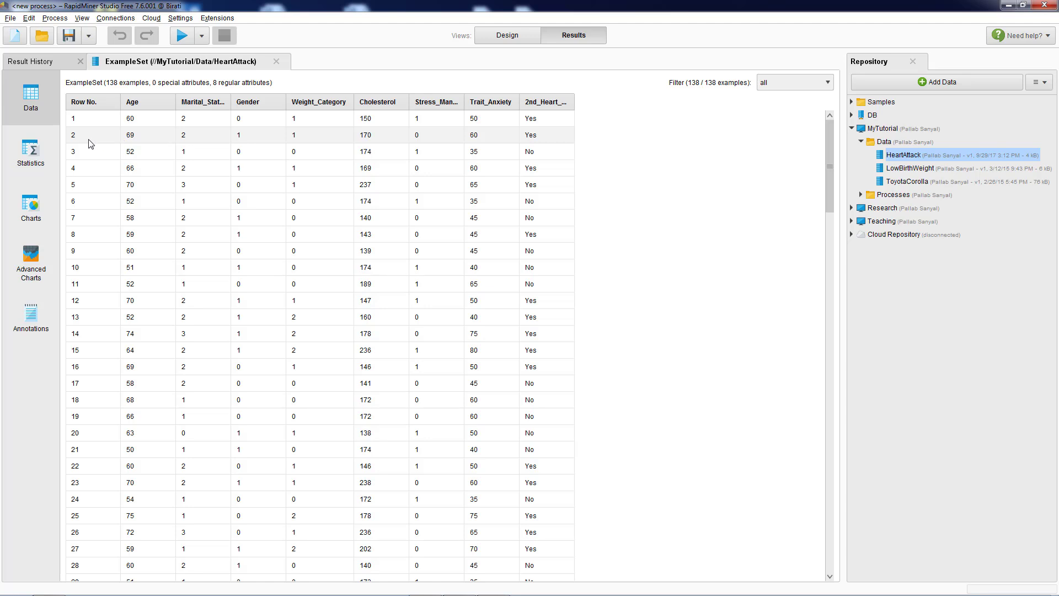
left_click(32, 149)
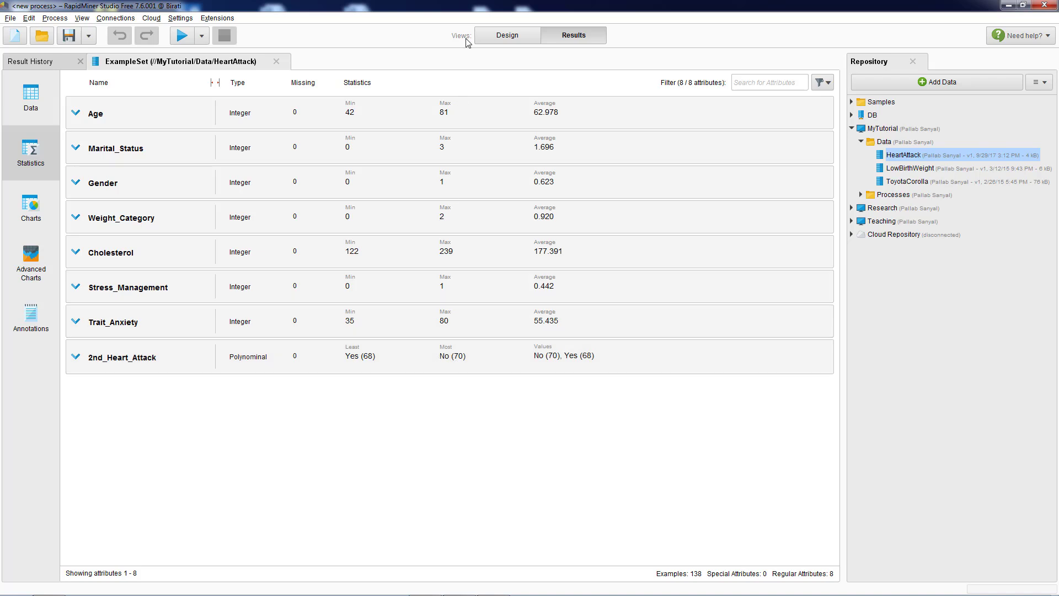
Step: Return to the process design and place the HeartAttack dataset near the start of the process
left_click(506, 35)
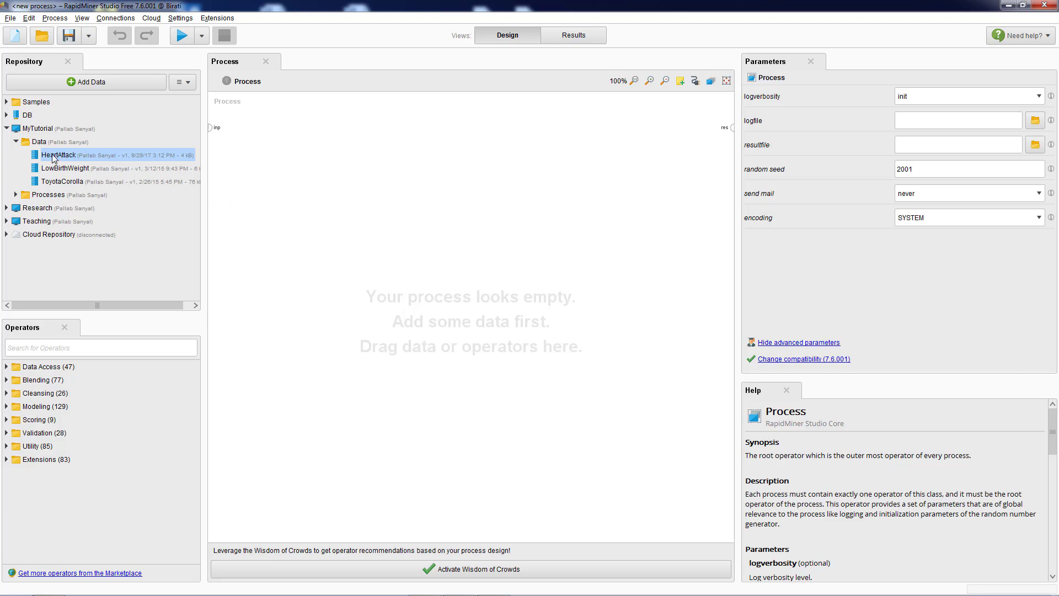
left_click_drag(55, 155, 274, 144)
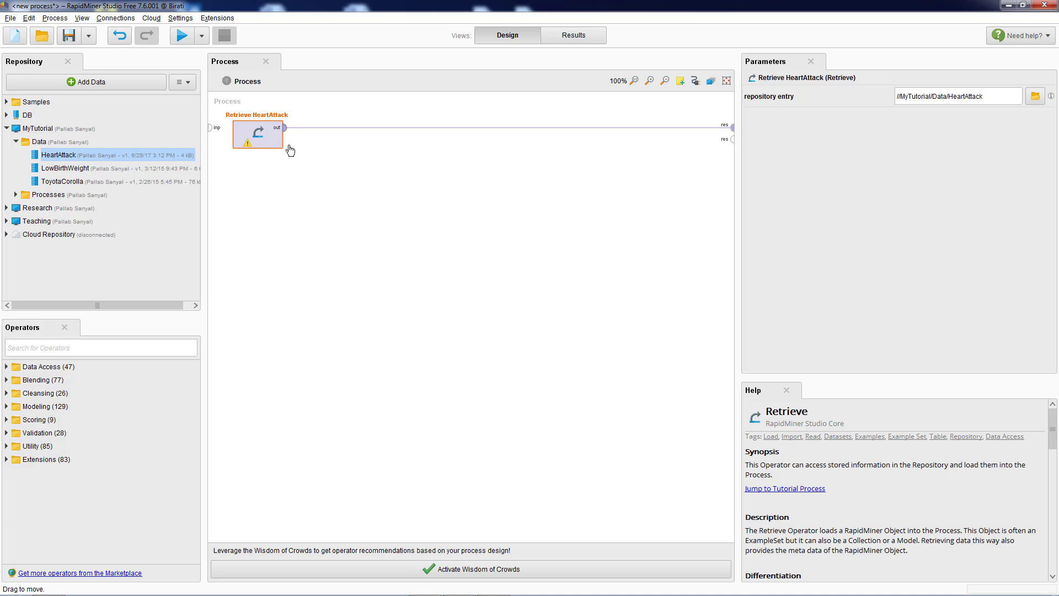
left_click_drag(286, 147, 304, 152)
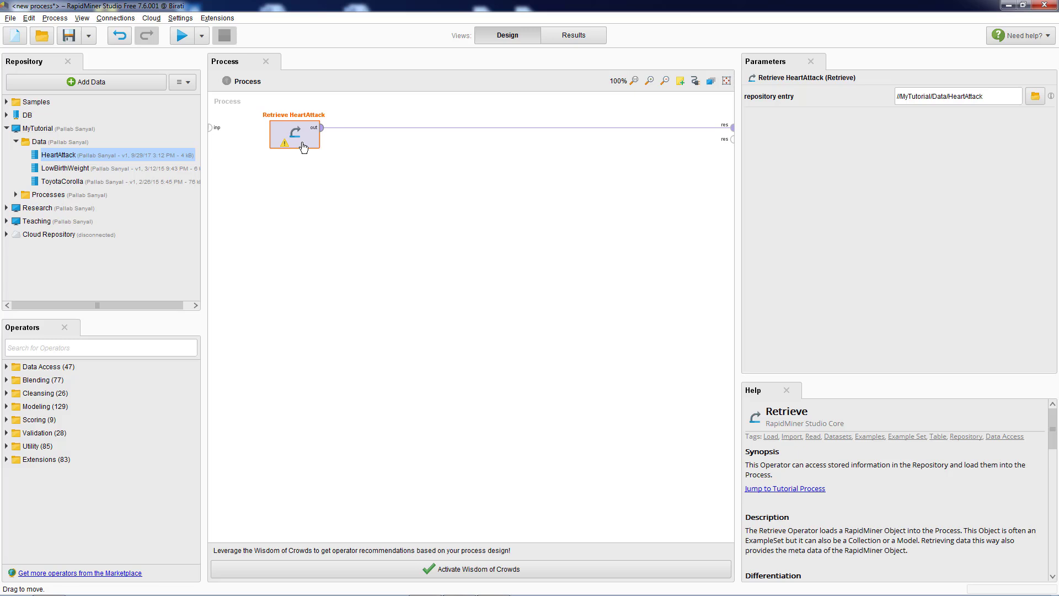
Step: Add a Set Role operator below Retrieve HeartAttack and connect the dataset output to its example set input
left_click(58, 348)
type("set role")
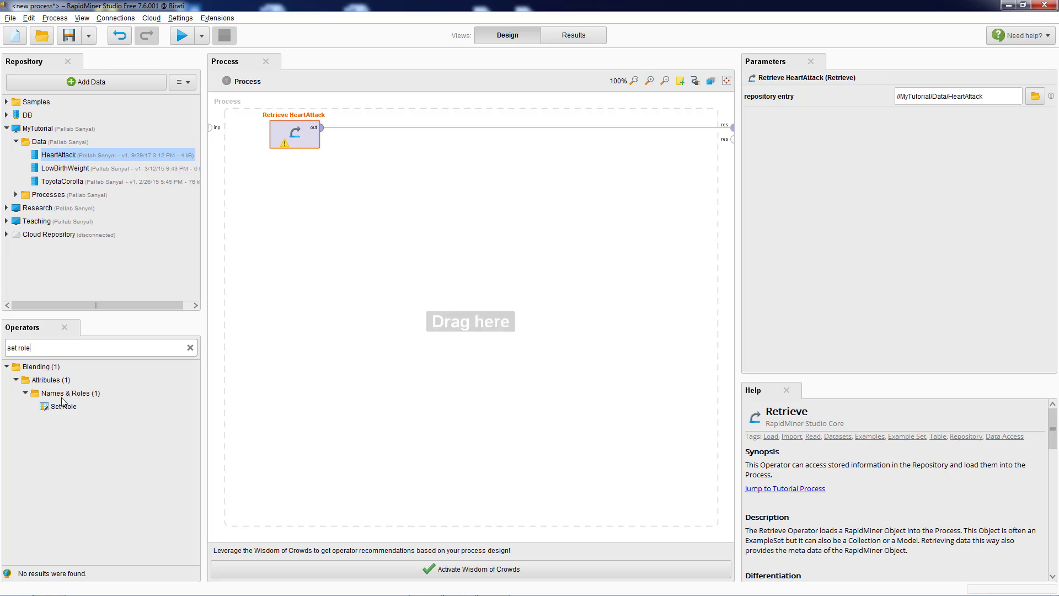
left_click_drag(59, 406, 296, 189)
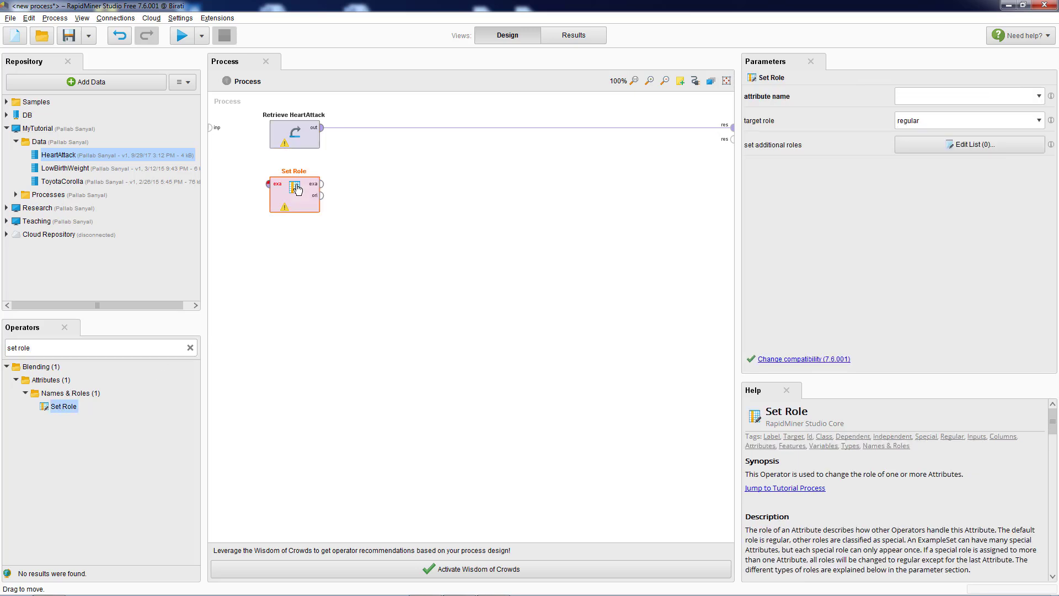
left_click_drag(324, 129, 269, 183)
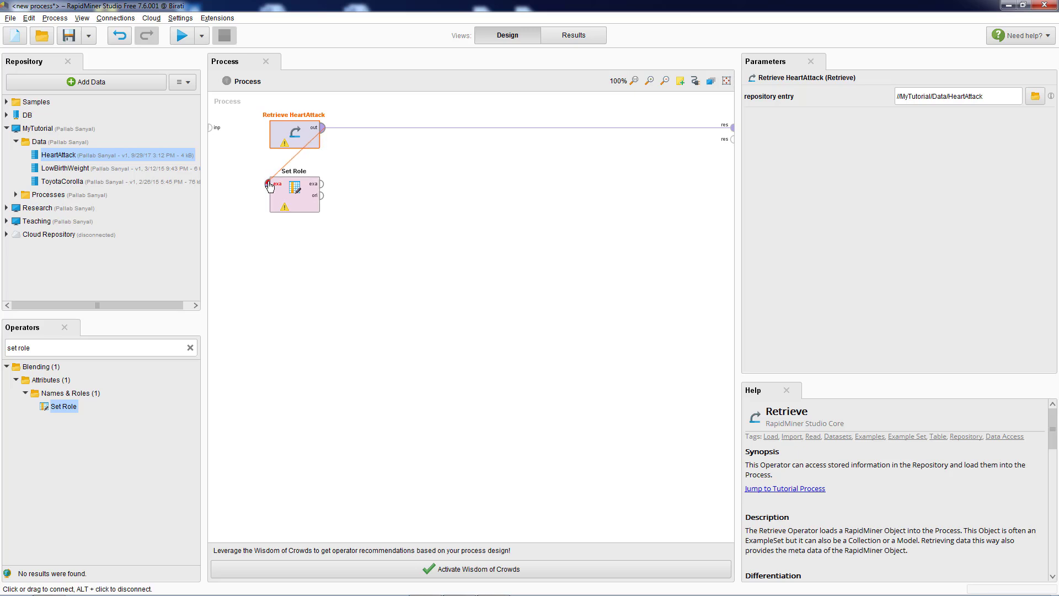
Step: Configure Set Role to give the 2nd_Heart_Attack attribute the target role label
left_click(308, 210)
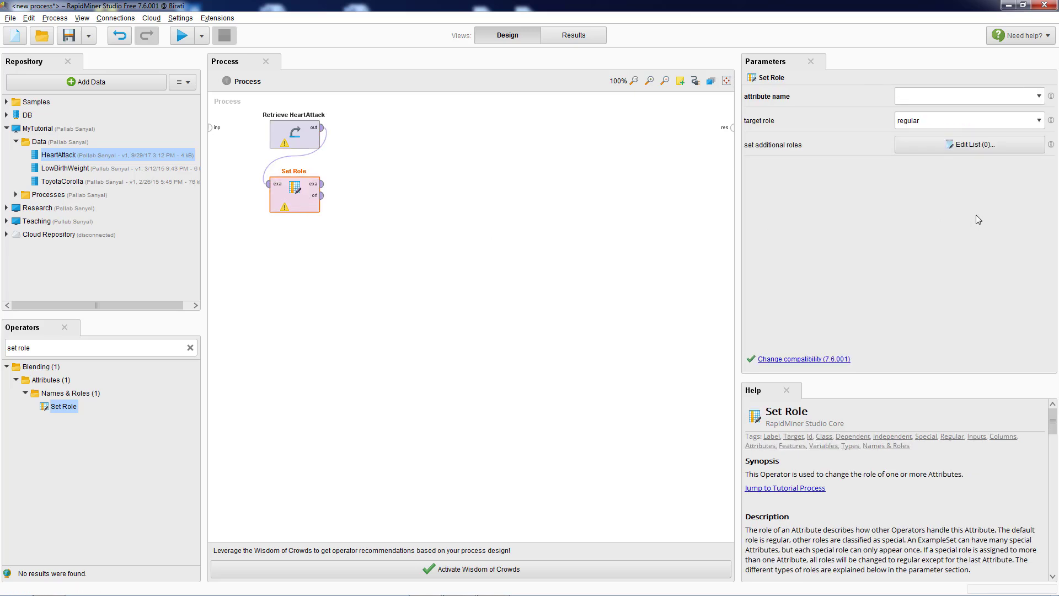
left_click(1039, 96)
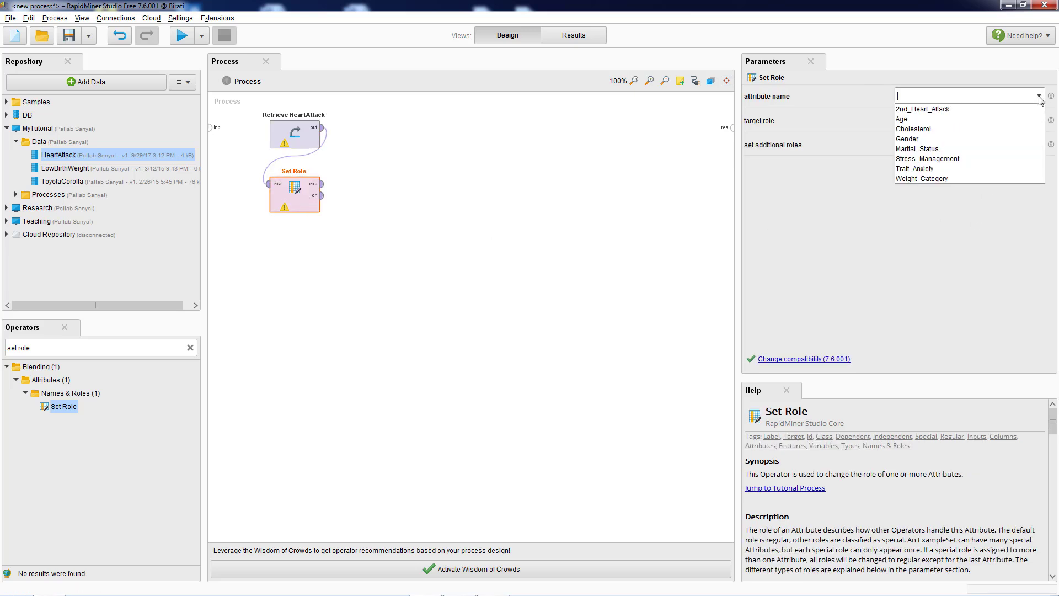
left_click(936, 110)
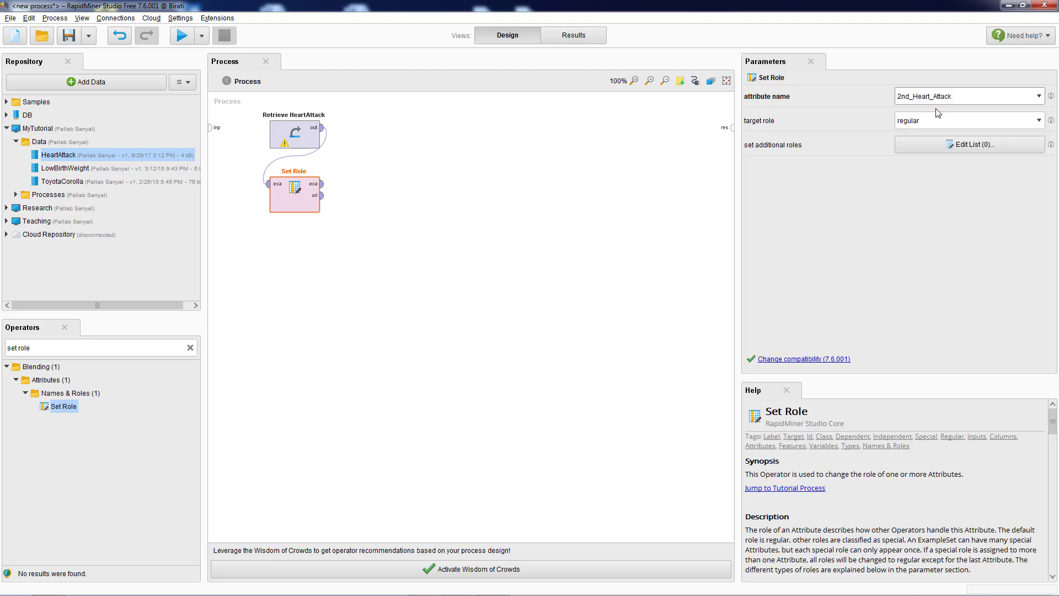
left_click(1039, 121)
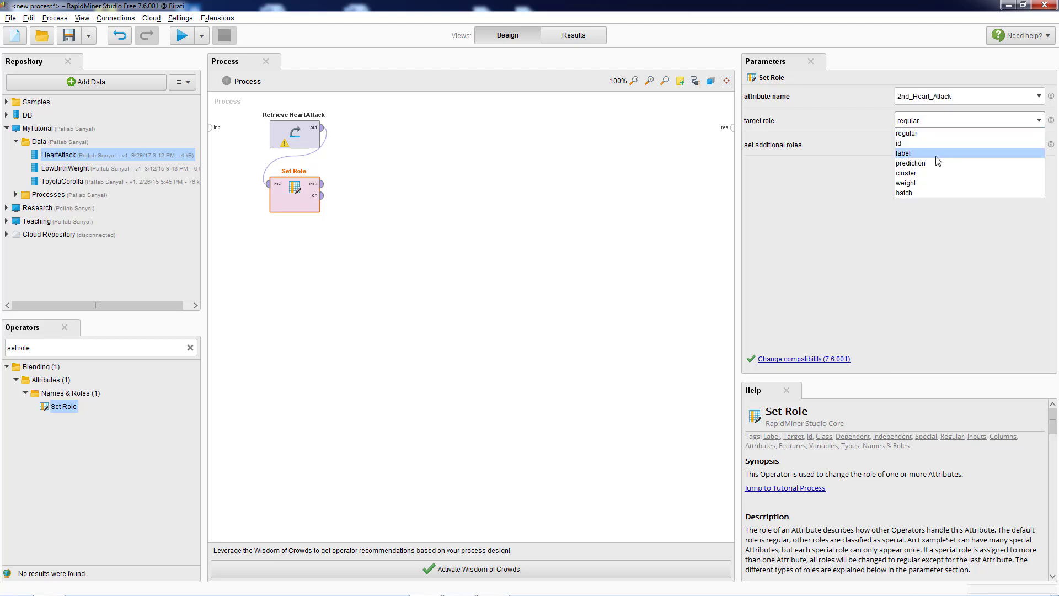
left_click(910, 154)
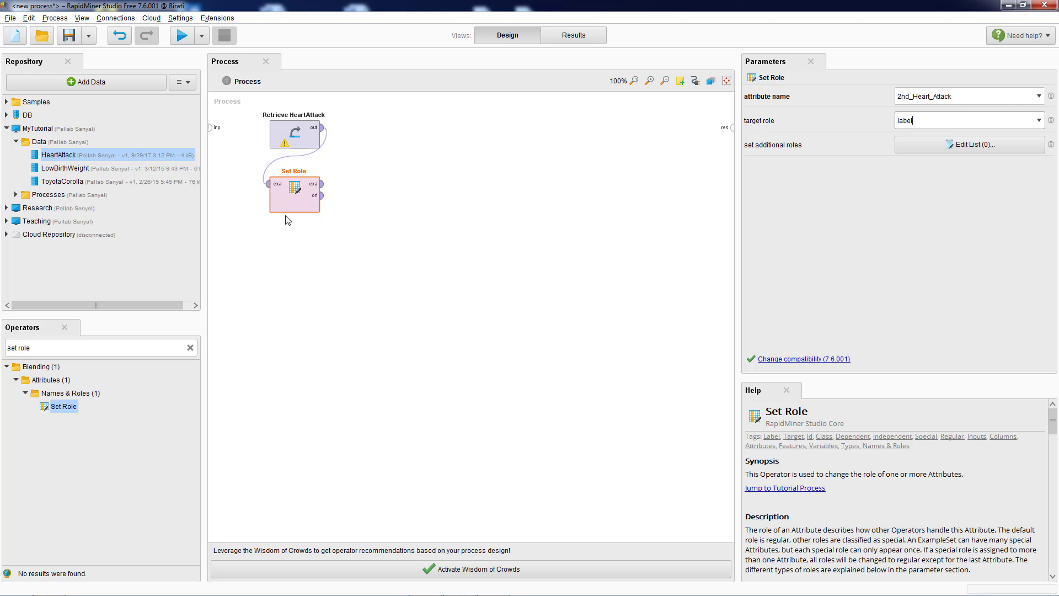
Step: Add a Split Data operator below Set Role, fed by Set Role's example set output
left_click(48, 349)
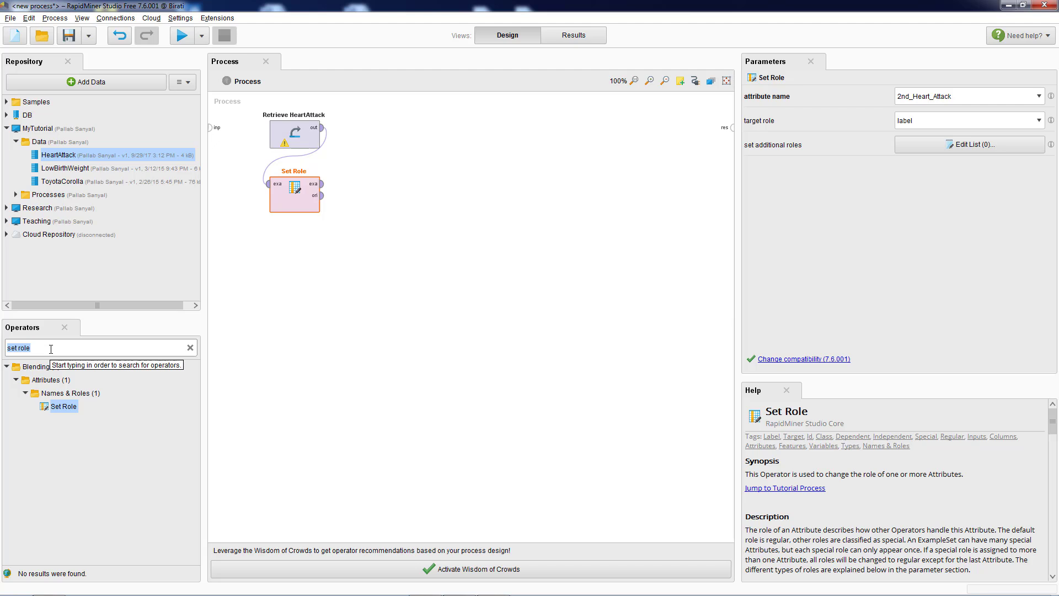
type("split")
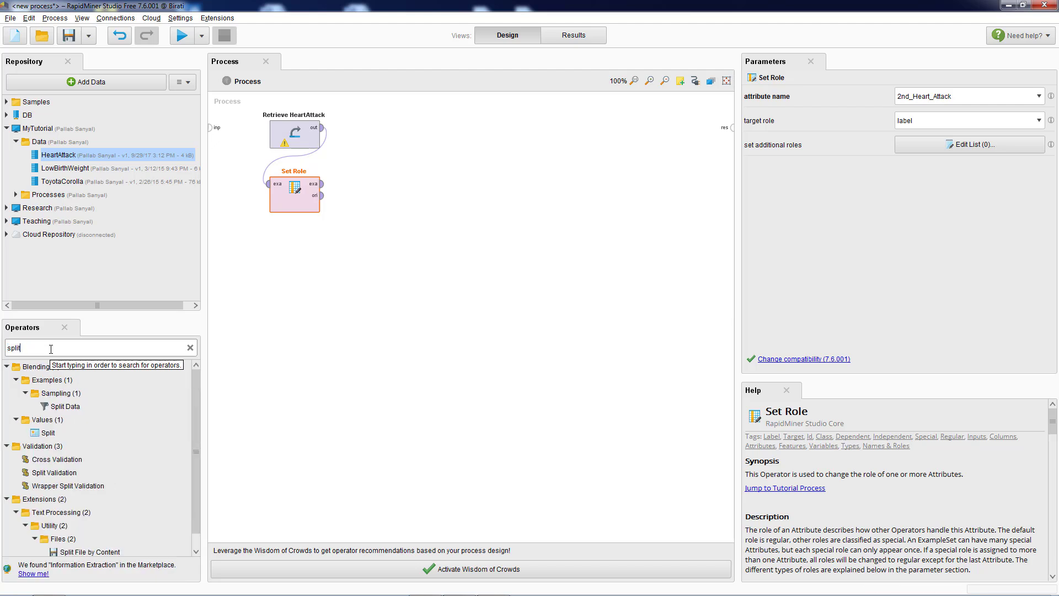
type(" dat")
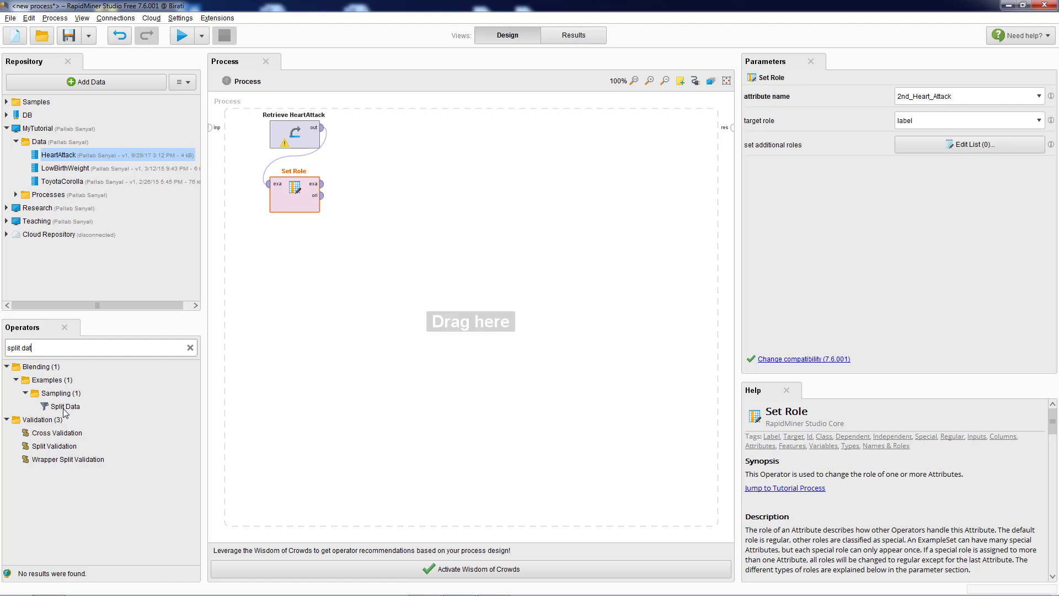
left_click_drag(64, 407, 293, 270)
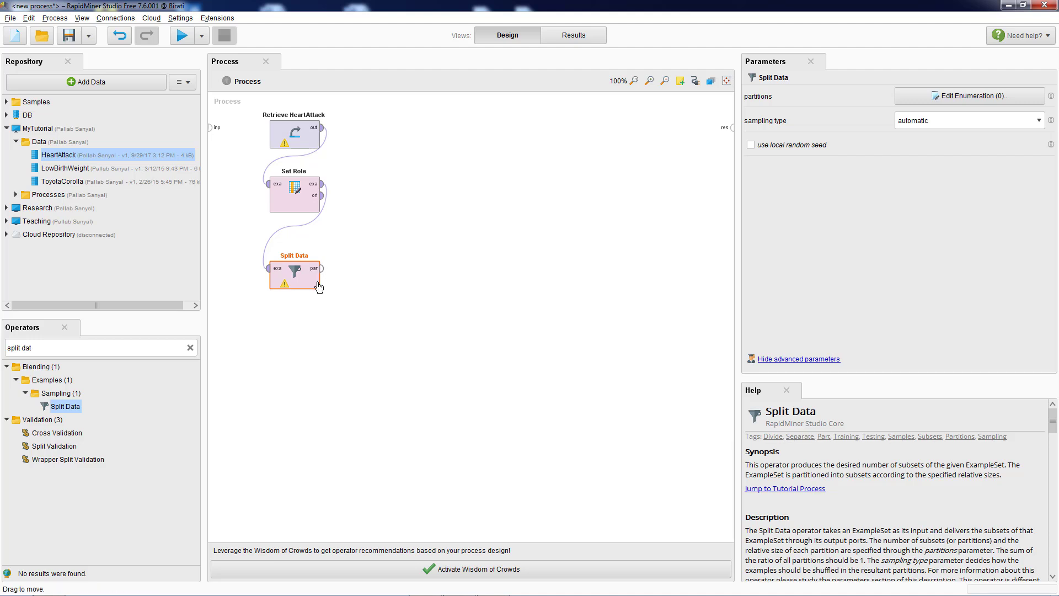
Step: Define the Split Data partitions with ratios 0.7 and 0.3
left_click(972, 98)
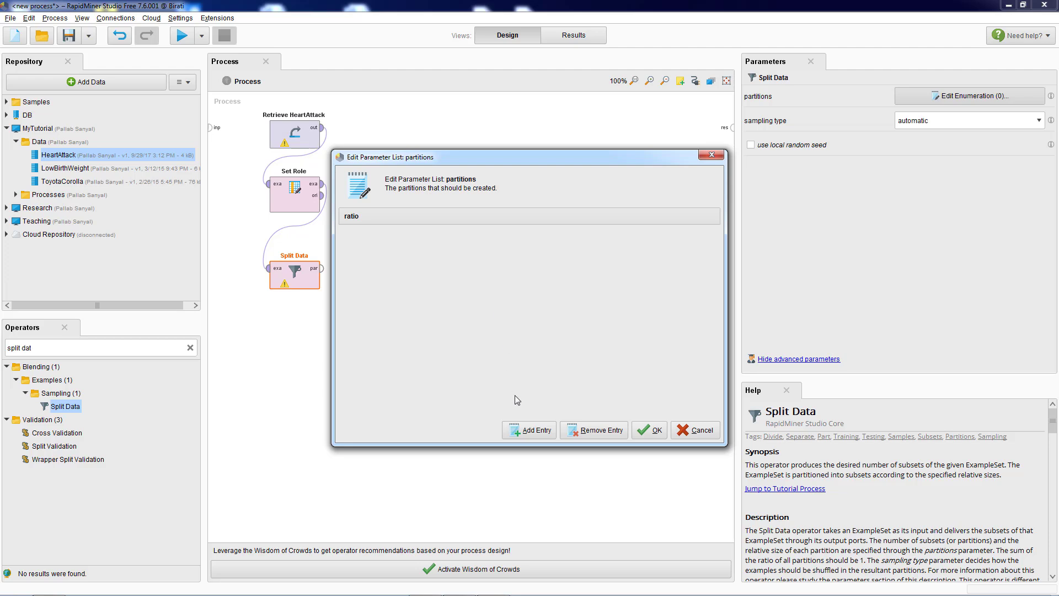
left_click(530, 430)
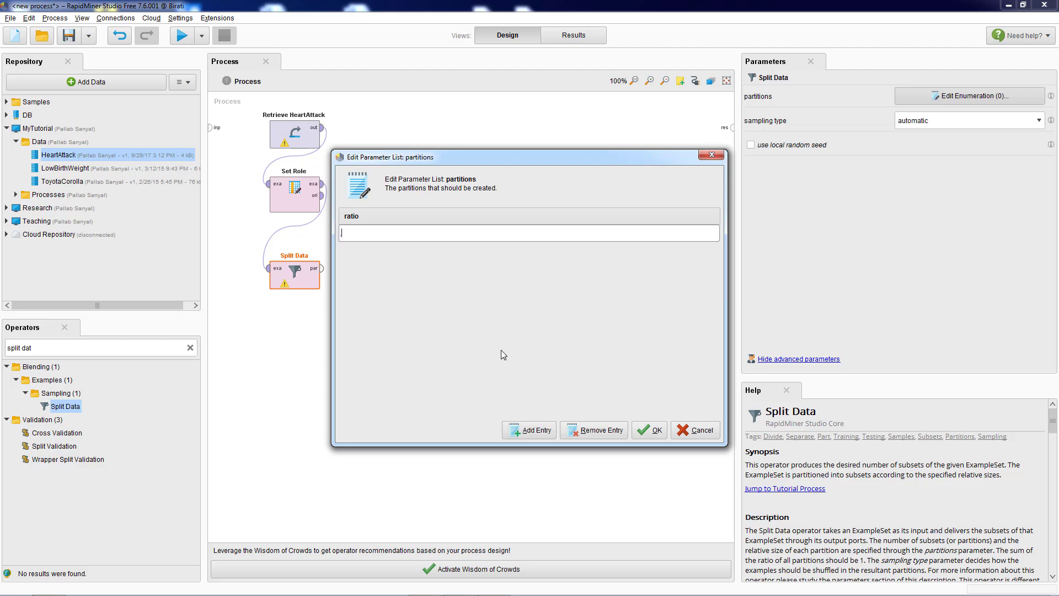
left_click(530, 429)
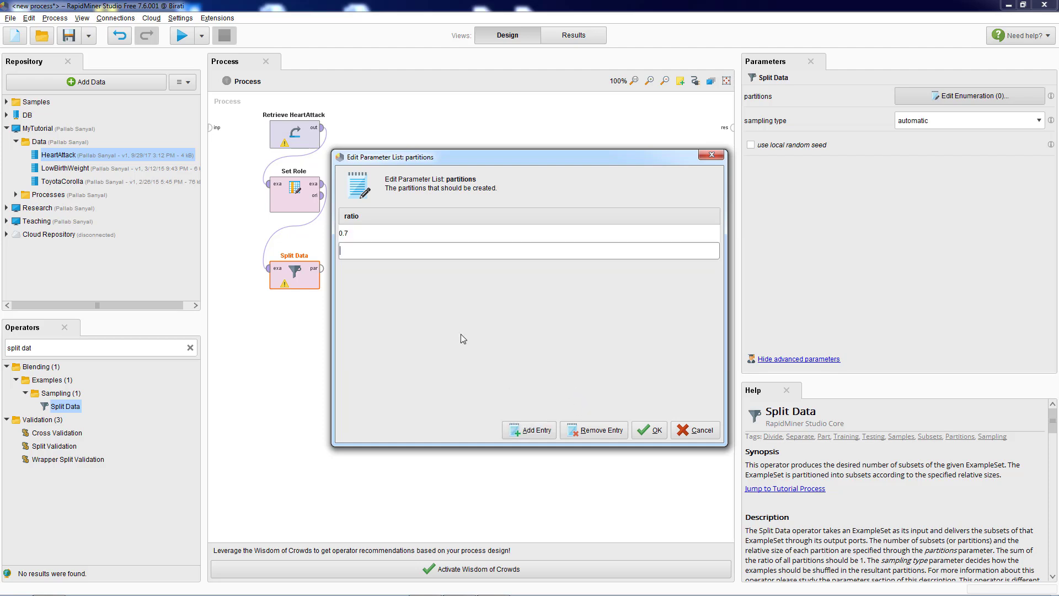
type(".3")
left_click(533, 430)
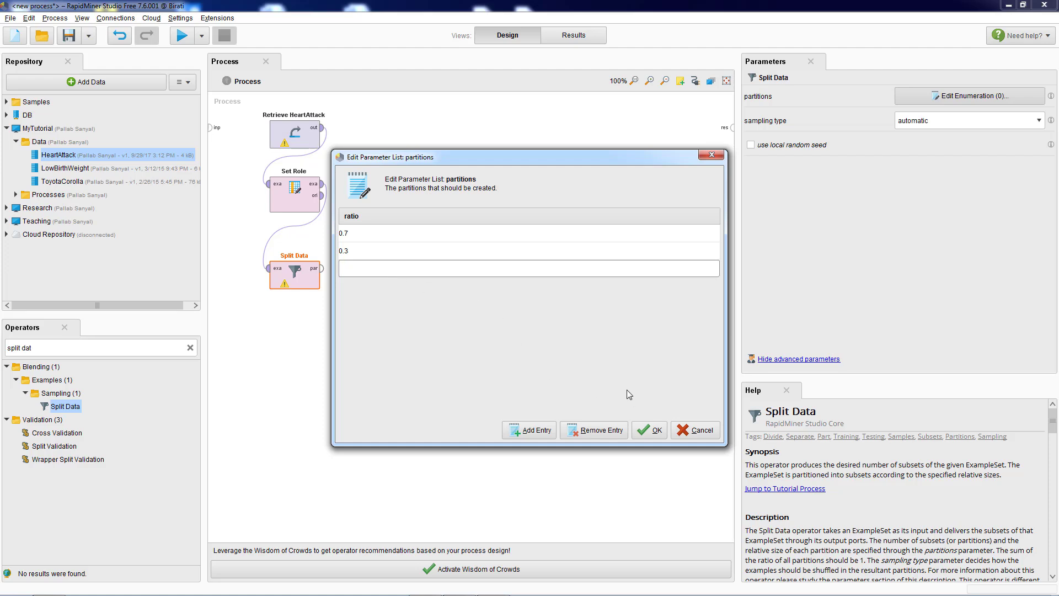
left_click(651, 429)
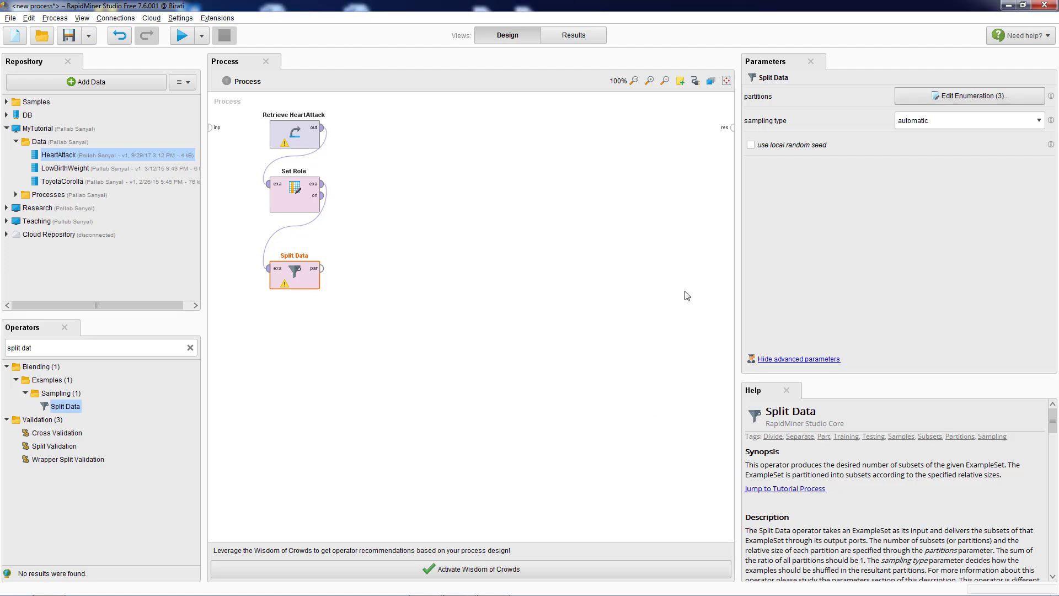
Step: Remove the empty third entry from the Split Data partition list
left_click(958, 95)
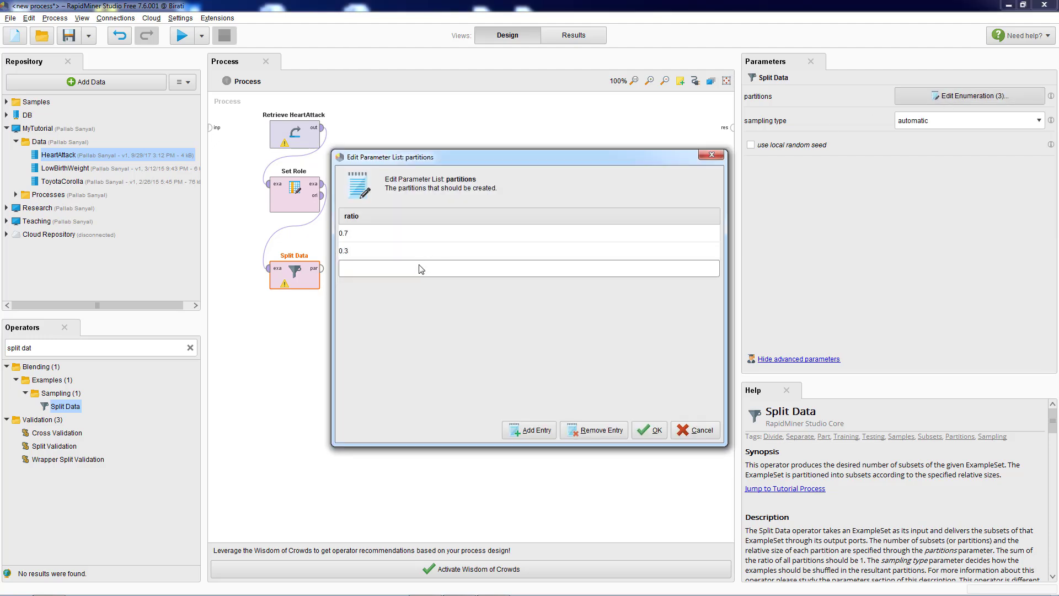
left_click(357, 269)
left_click(598, 430)
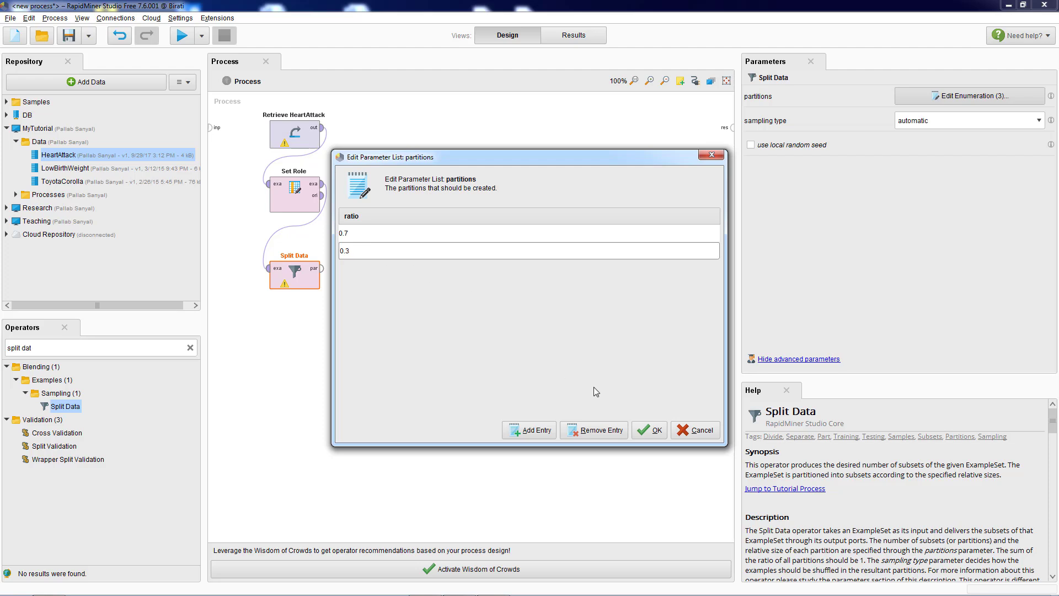
left_click(651, 430)
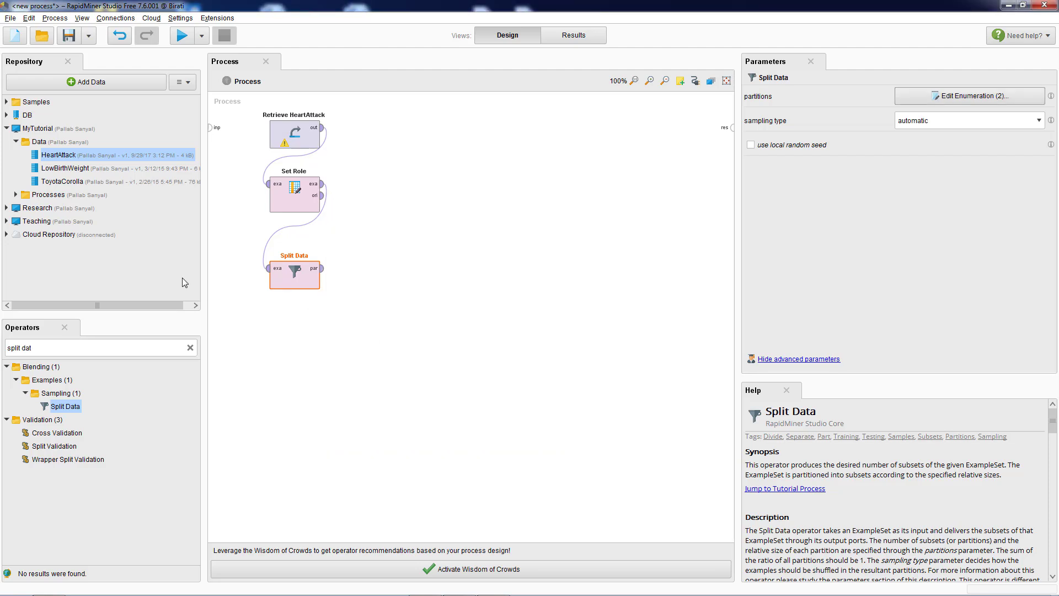
Step: Add a Decision Tree operator between Split Data's first partition output and the process result, and move it slightly lower
left_click(63, 343)
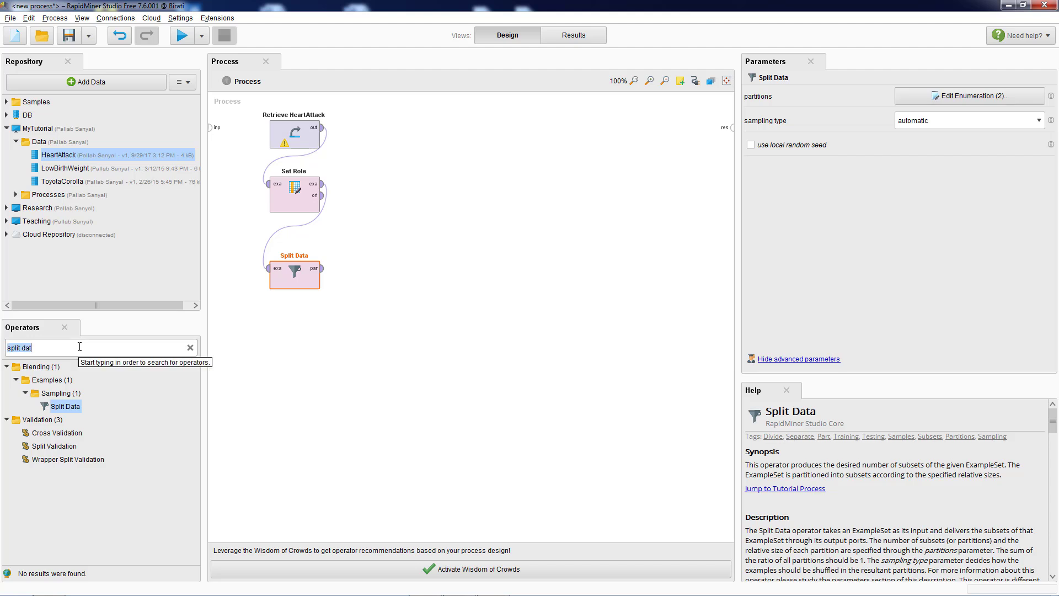
type("decision")
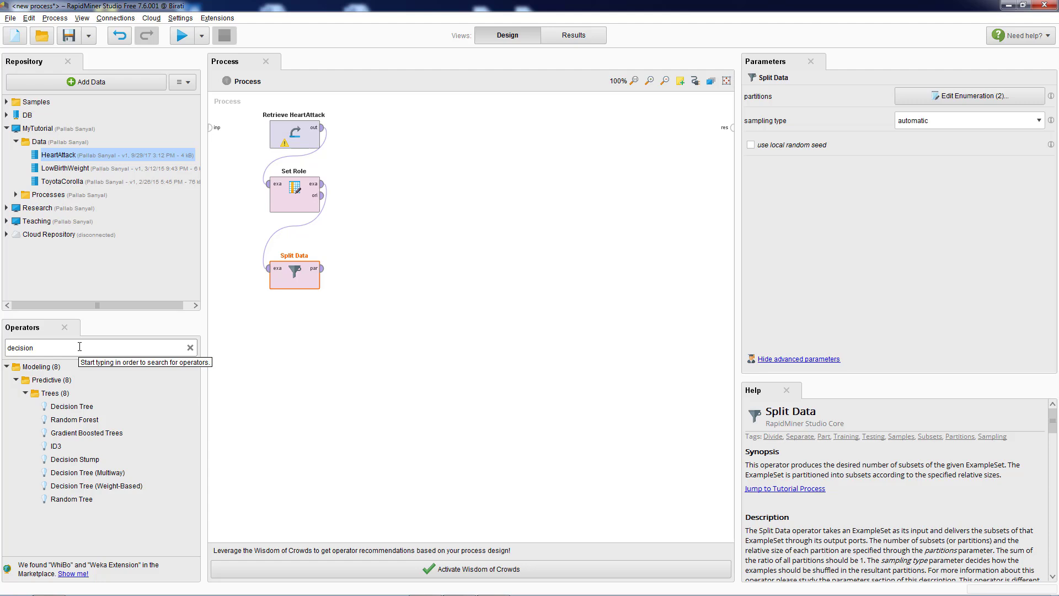
left_click_drag(83, 365, 88, 395)
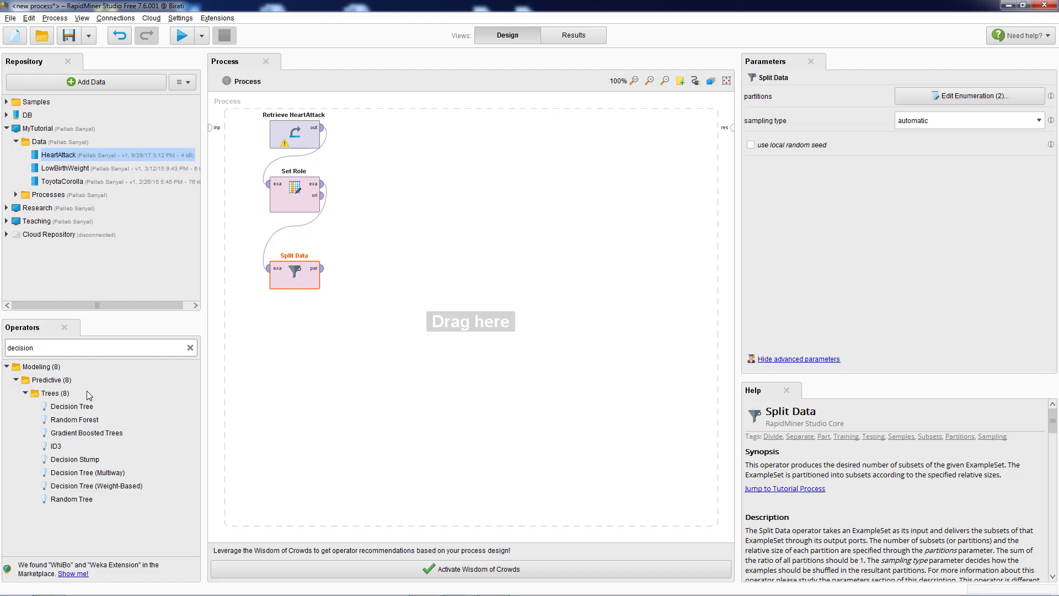
left_click_drag(87, 392, 69, 407)
left_click(69, 407)
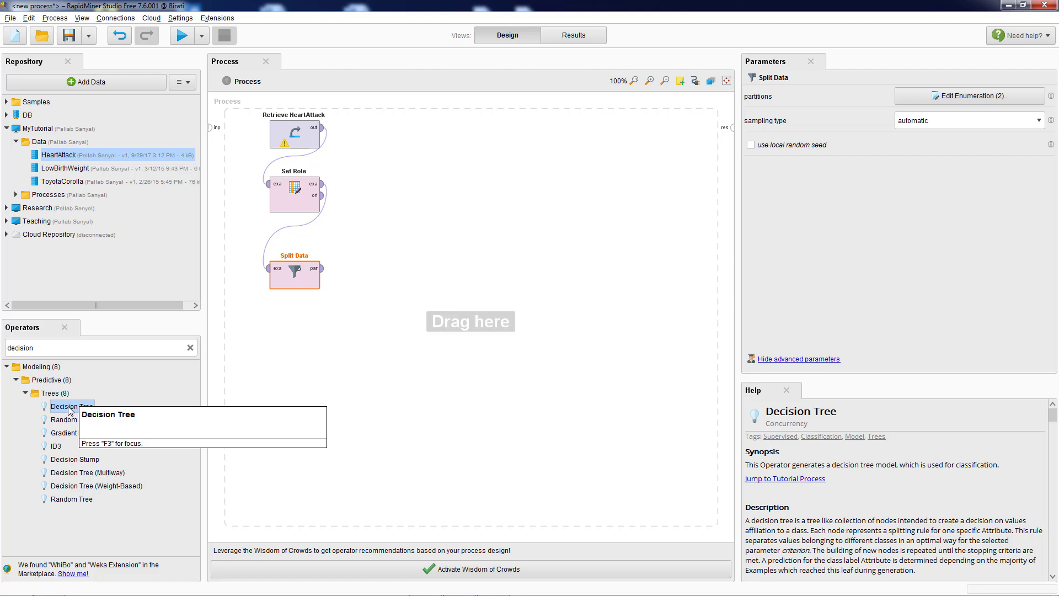
left_click_drag(69, 408, 402, 183)
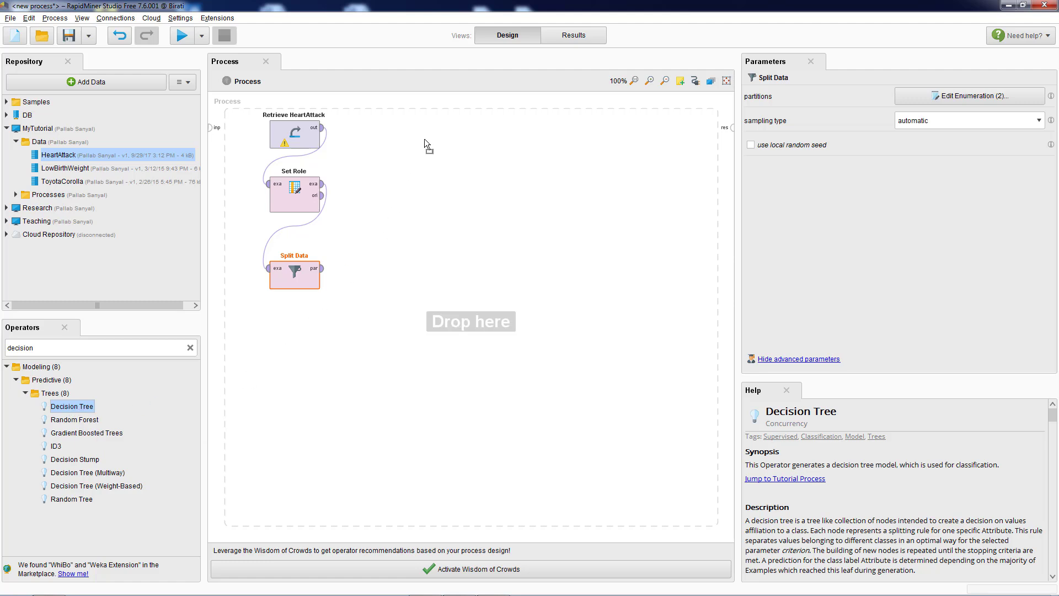
left_click_drag(425, 142, 426, 144)
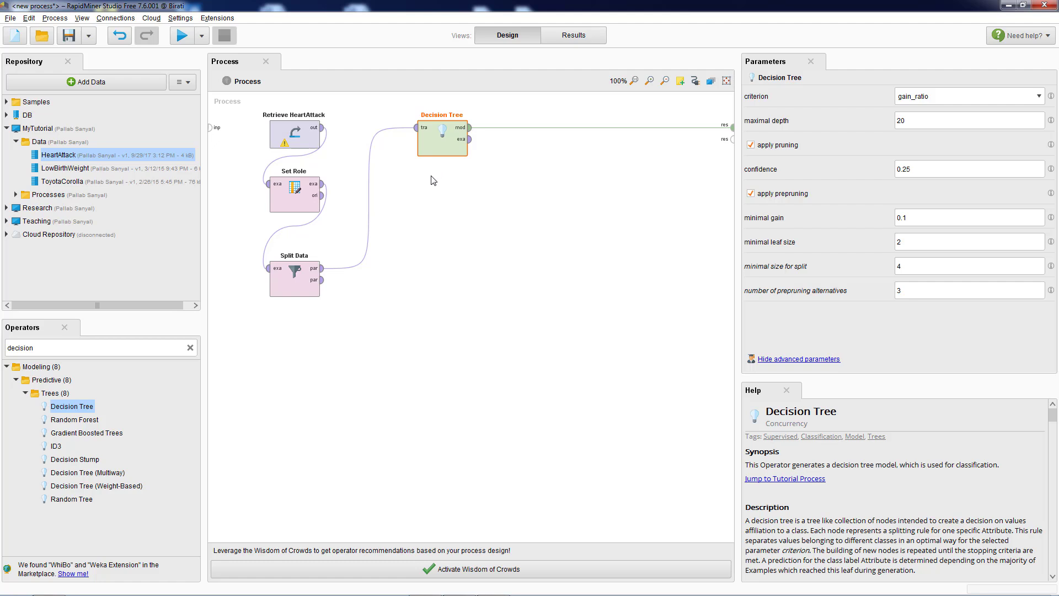
left_click_drag(448, 159, 453, 188)
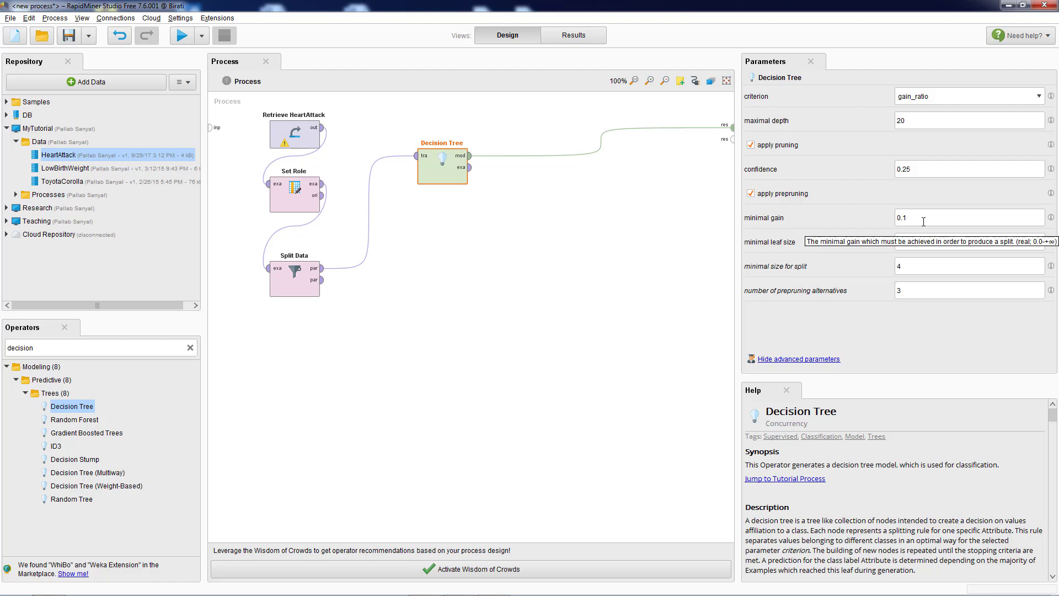
Step: Look through the splitting criteria available for the Decision Tree without changing the selected one
left_click(1040, 98)
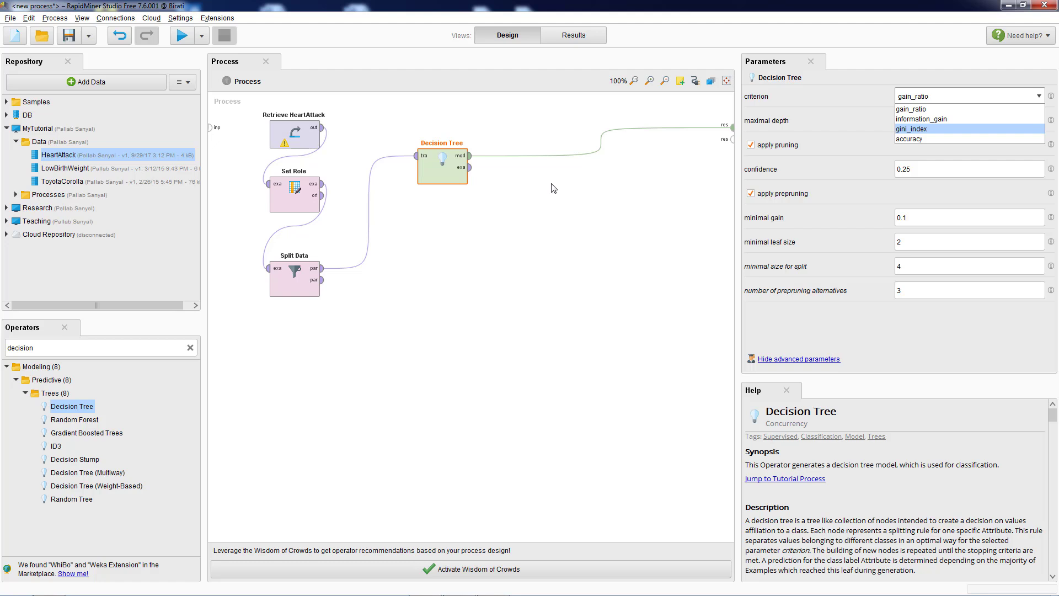
left_click(876, 100)
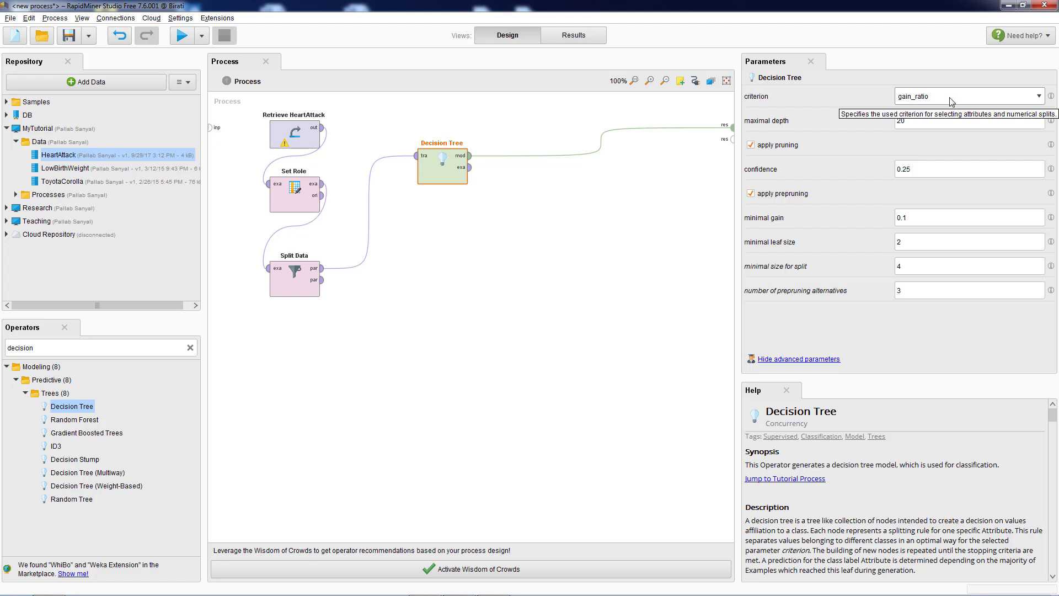
left_click(975, 98)
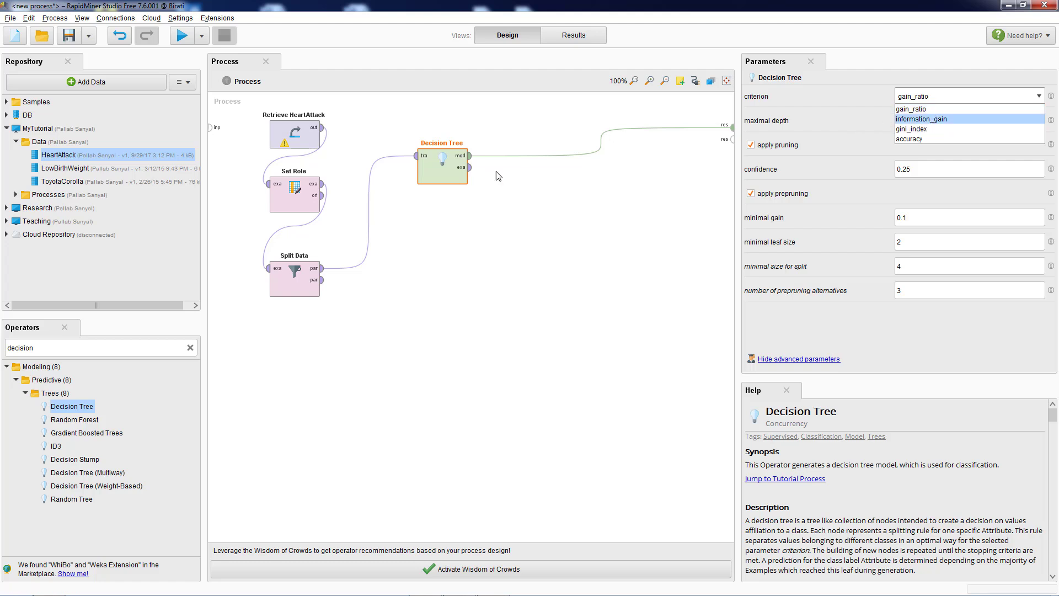
left_click(544, 200)
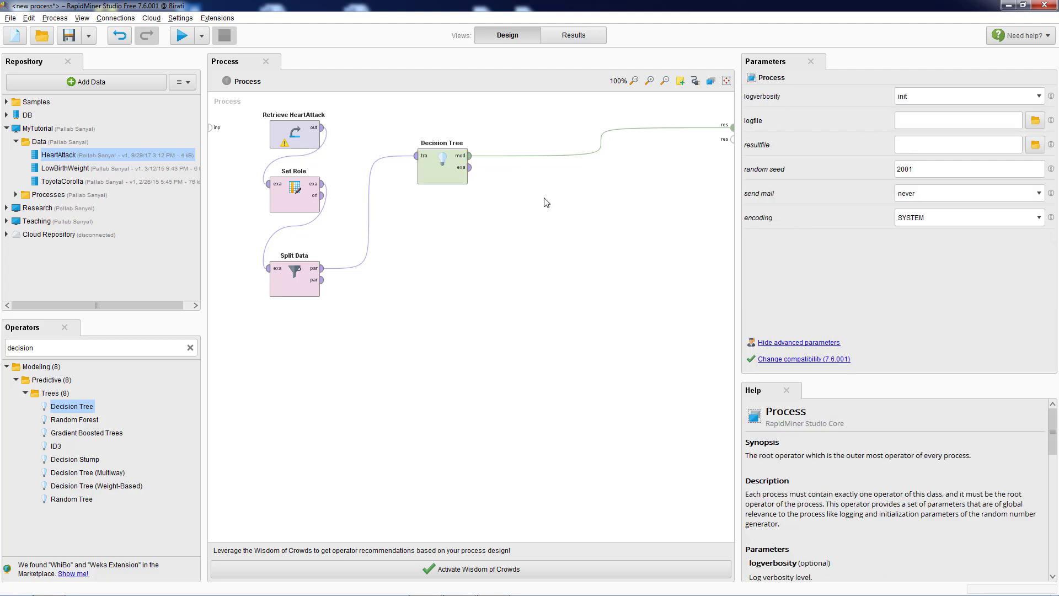
left_click(450, 182)
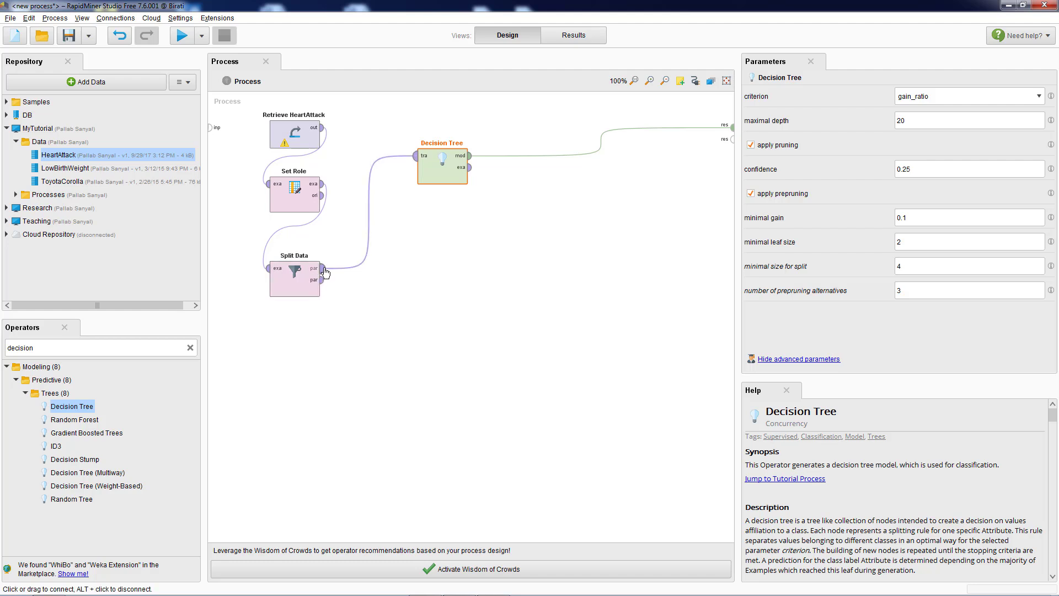
mouse_move(324, 271)
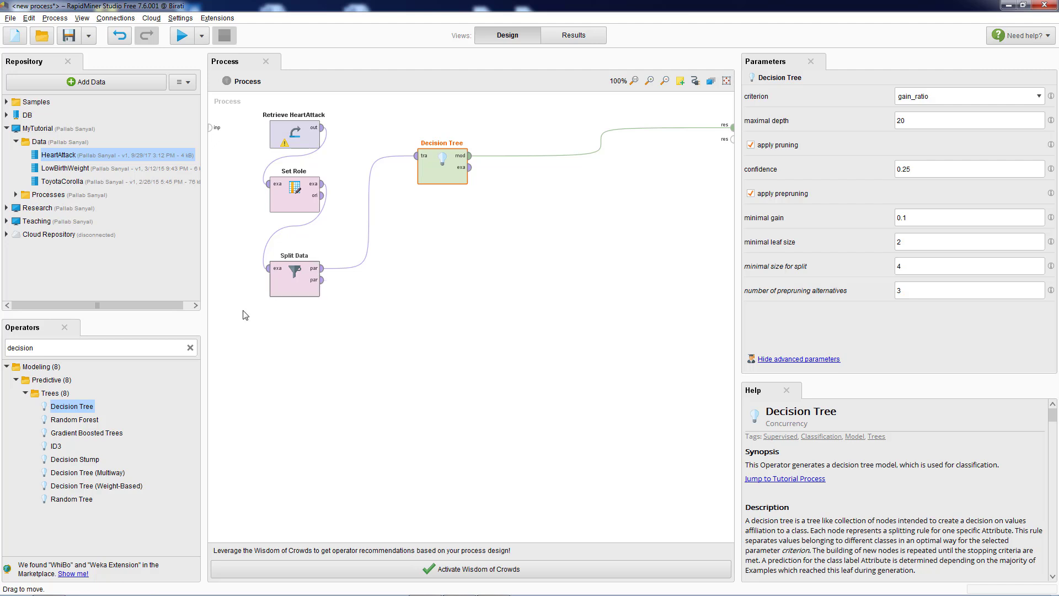
Step: Add an Apply Model operator below the Decision Tree, between Split Data's second partition output and the process result
left_click(55, 349)
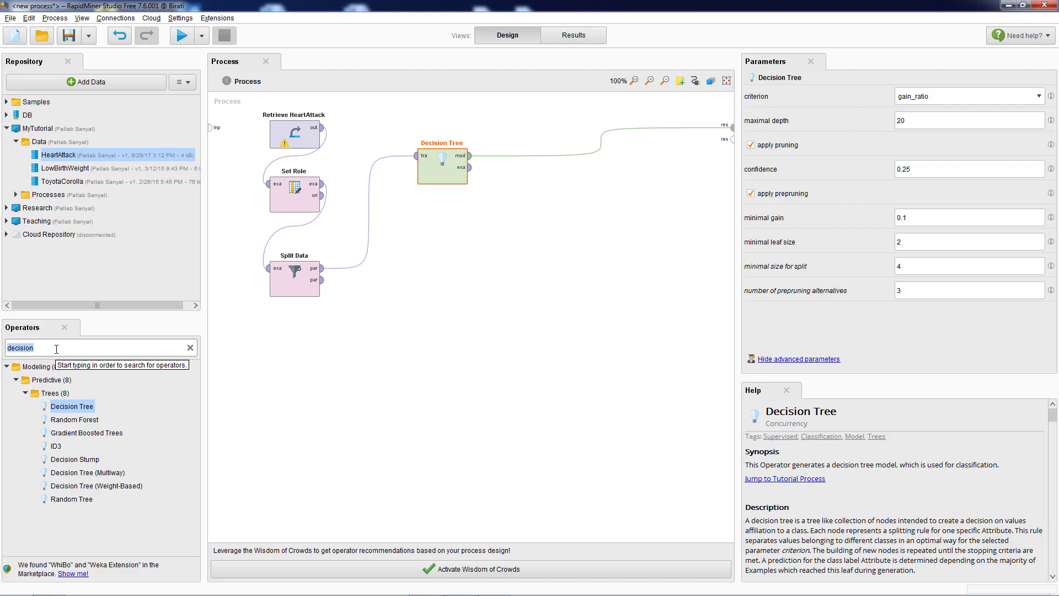
type("apply")
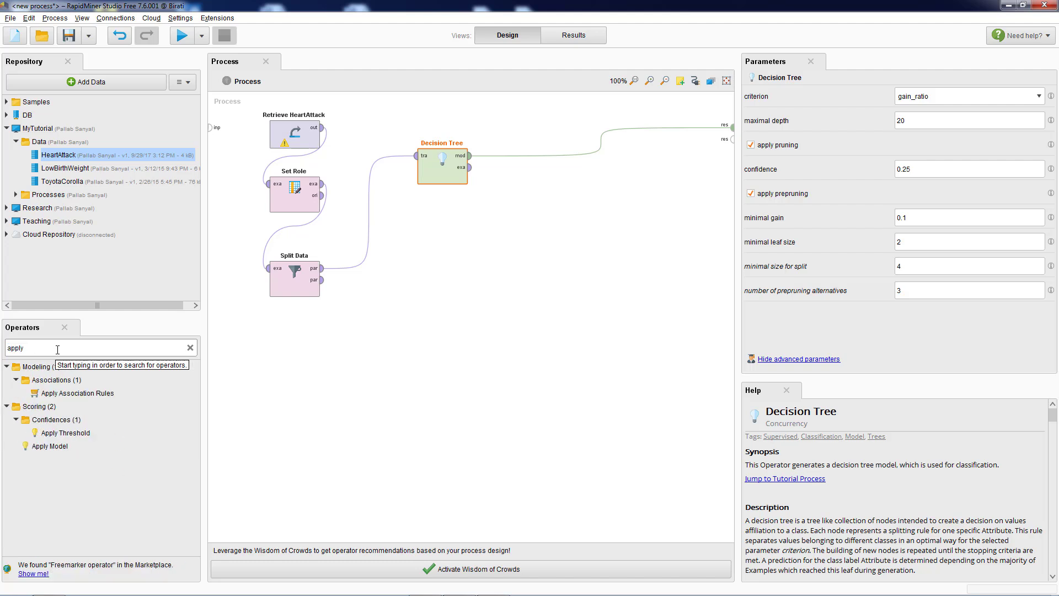
left_click(51, 447)
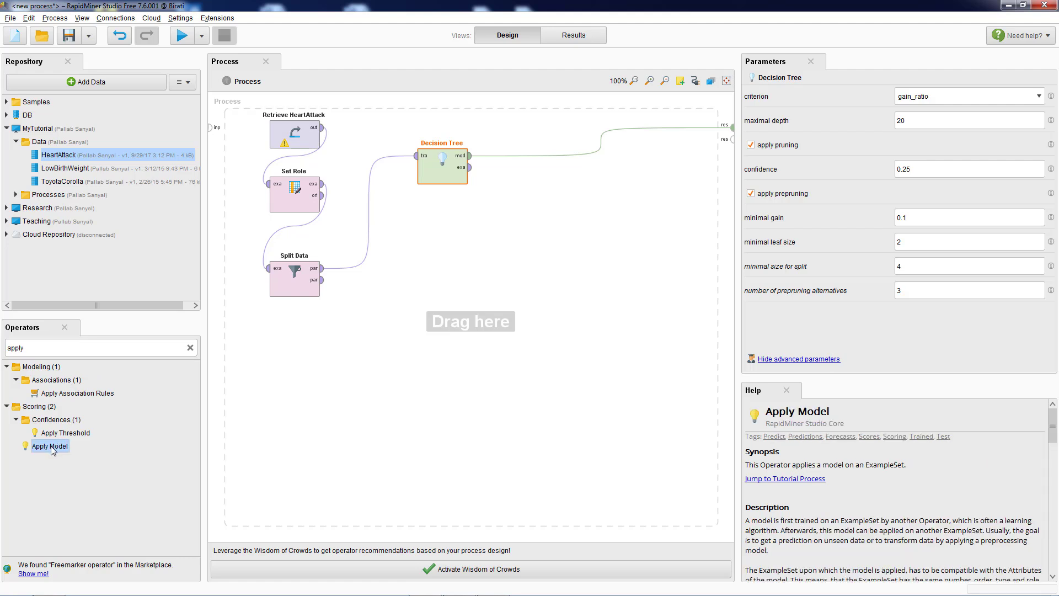
left_click_drag(51, 447, 529, 259)
left_click_drag(445, 272, 488, 315)
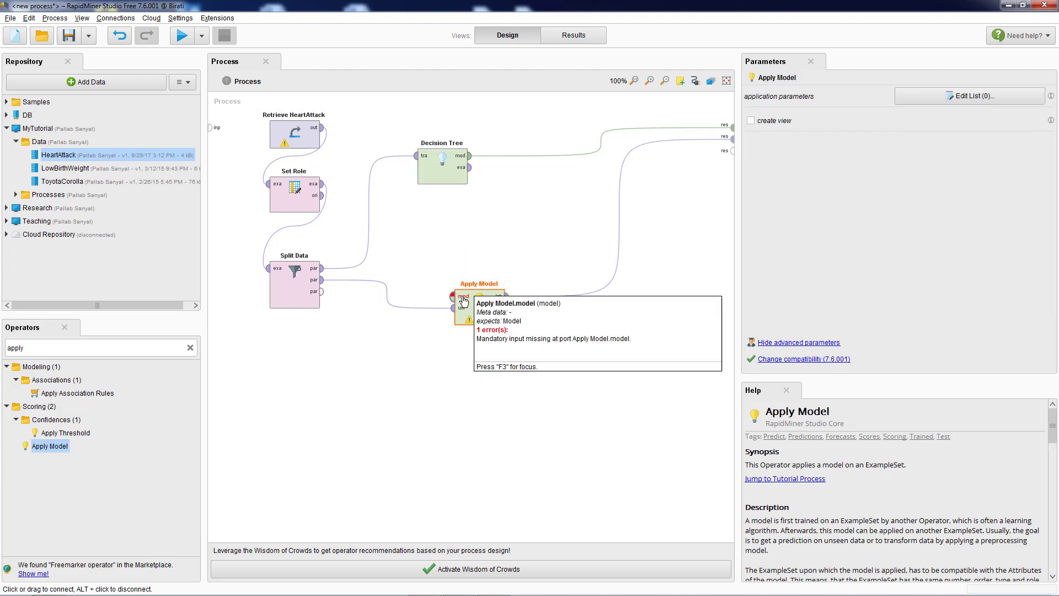
Step: Connect the Decision Tree's model output to Apply Model's model input, and shift Apply Model slightly to the right
mouse_move(461, 313)
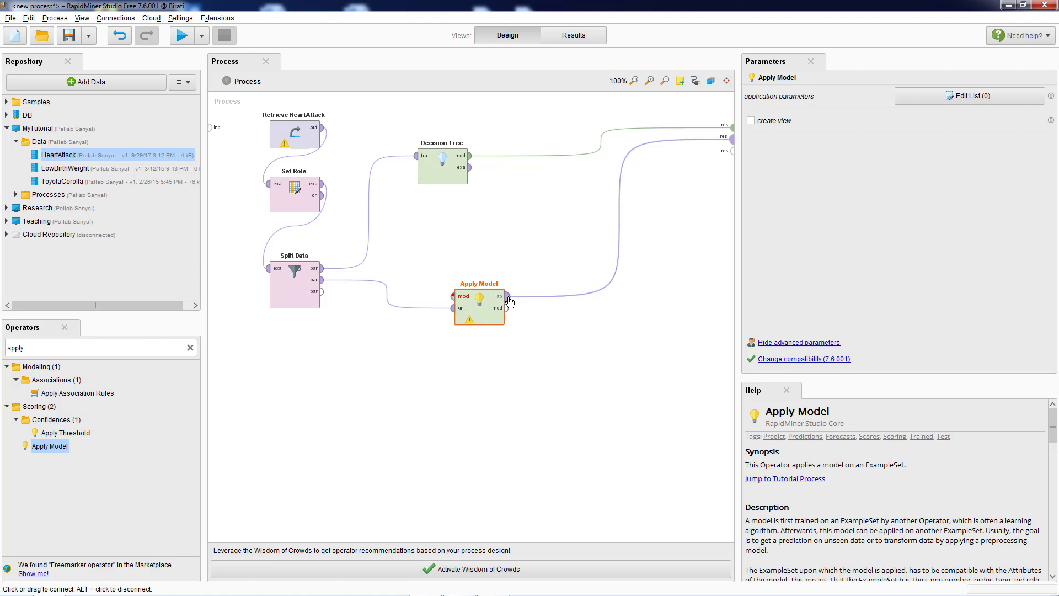
mouse_move(513, 300)
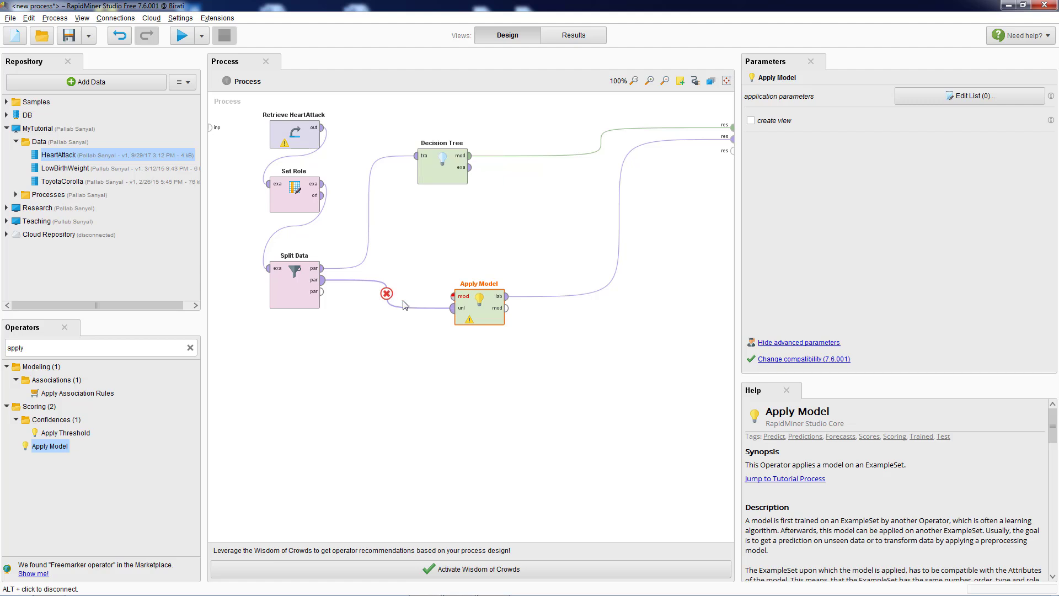
mouse_move(457, 313)
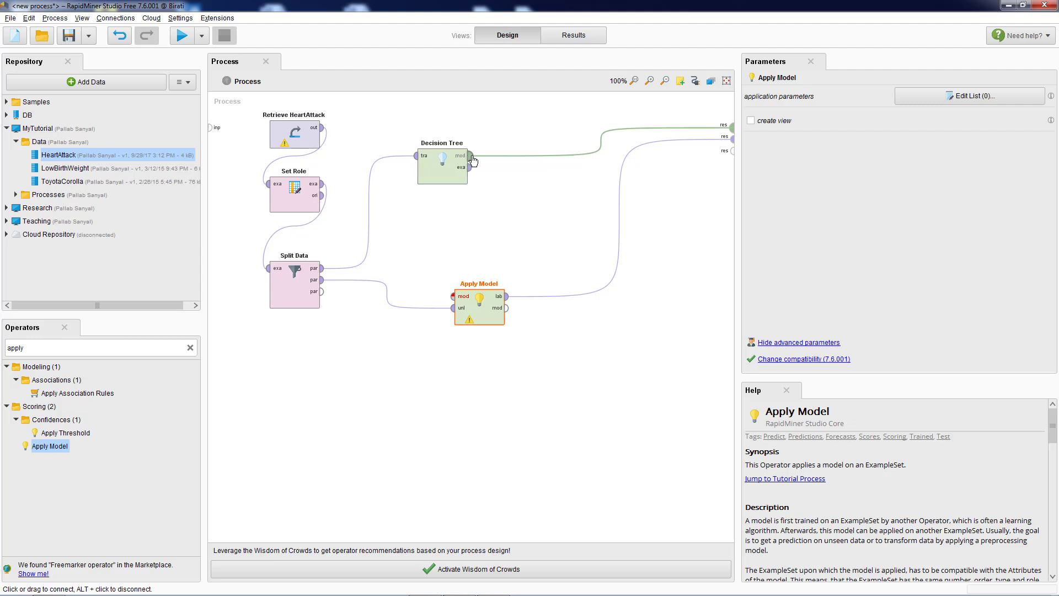
left_click_drag(472, 159, 522, 320)
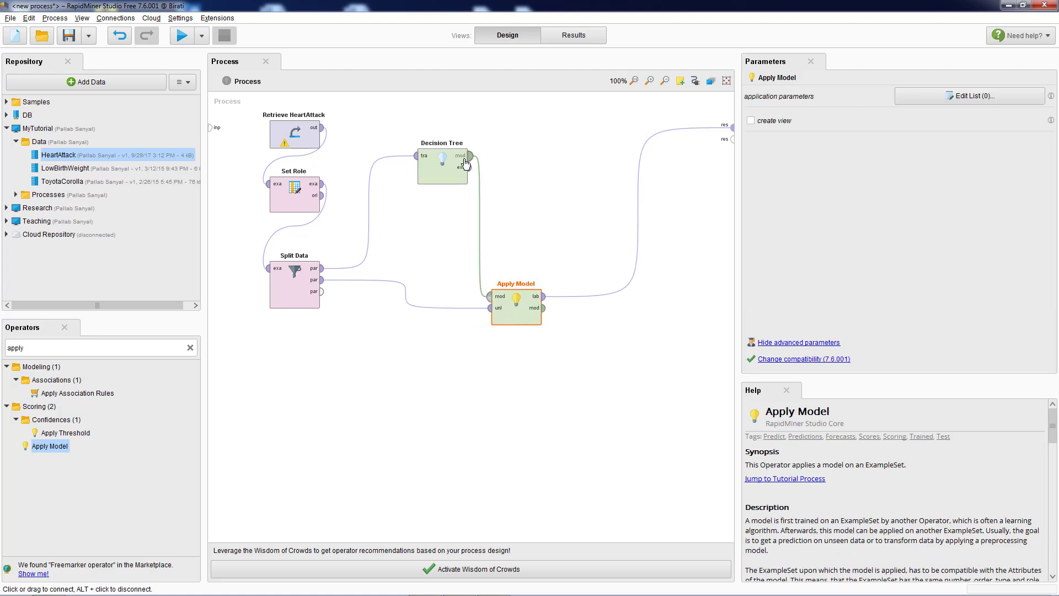
mouse_move(493, 302)
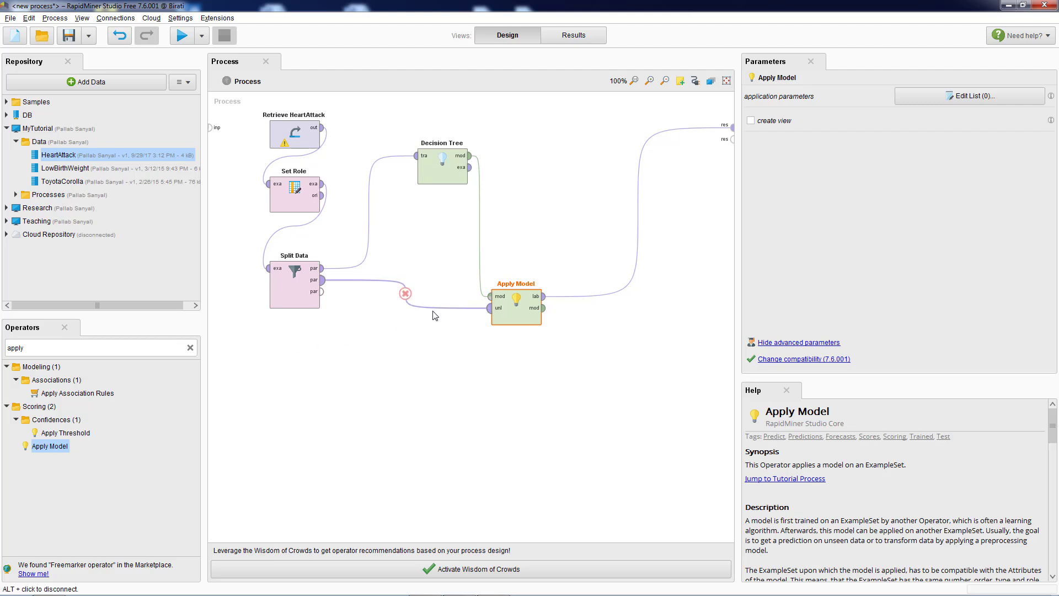
Step: Add a Performance (Classification) operator connected to the process result, and feed it Apply Model's labelled data output
left_click(59, 348)
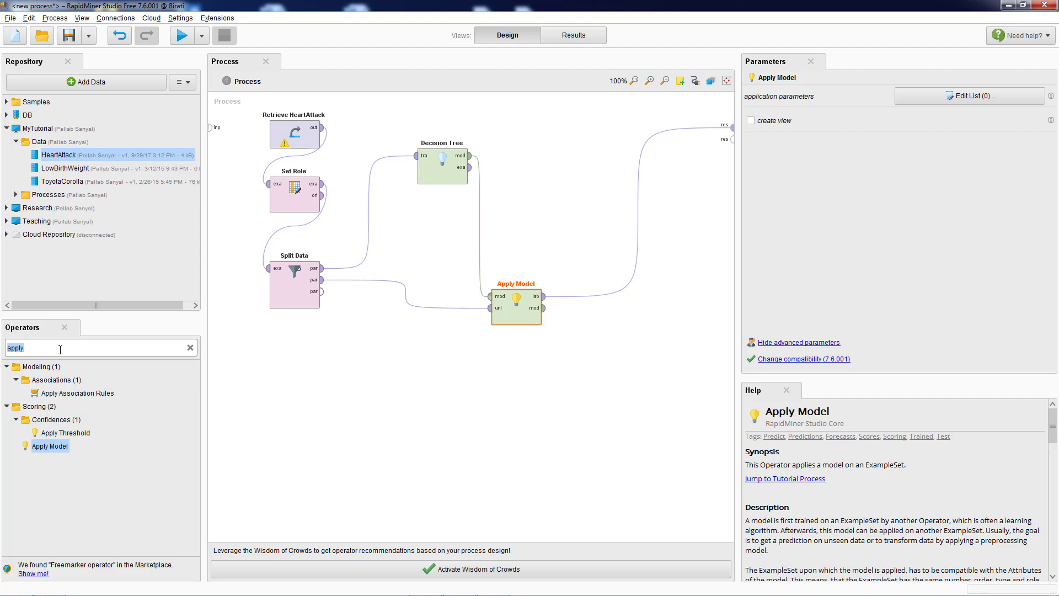
type("perform")
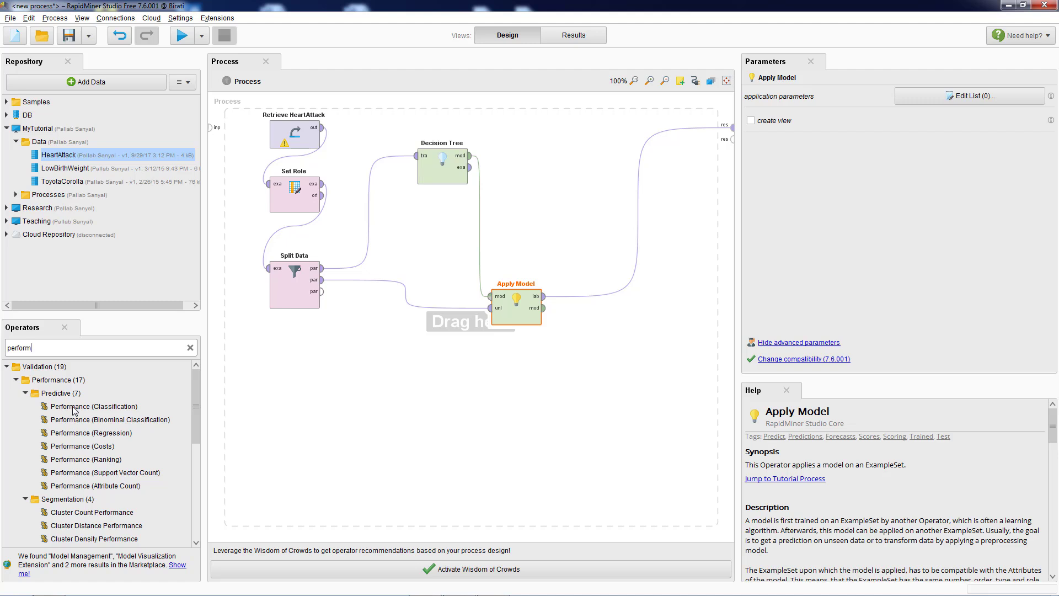
left_click_drag(73, 410, 614, 194)
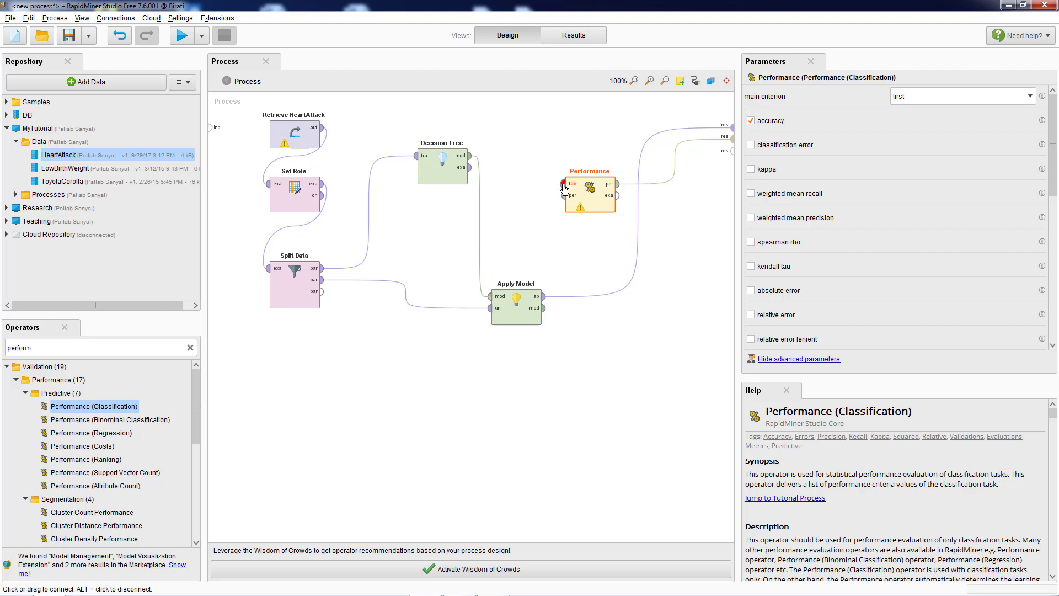
mouse_move(563, 188)
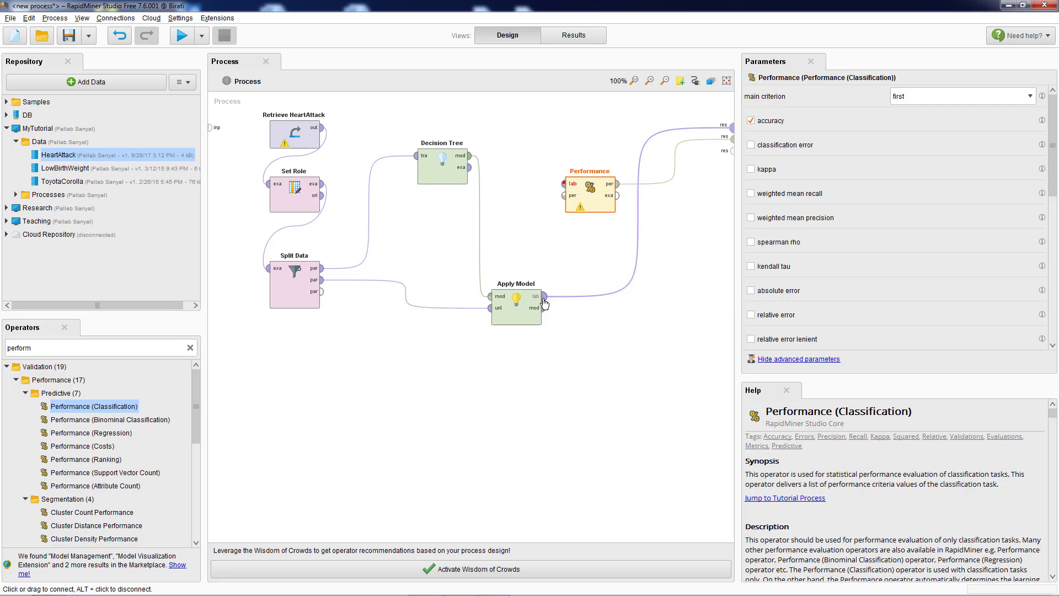
left_click_drag(543, 301, 624, 215)
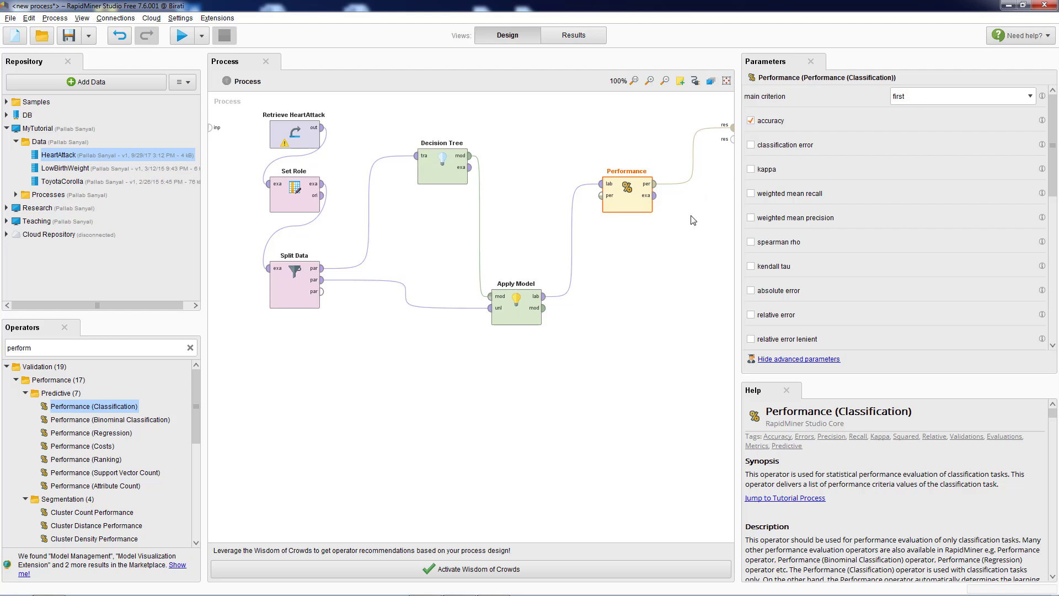
Step: Look through the evaluation criteria offered for the Performance (Classification) operator
scroll(791, 233, "down", 6)
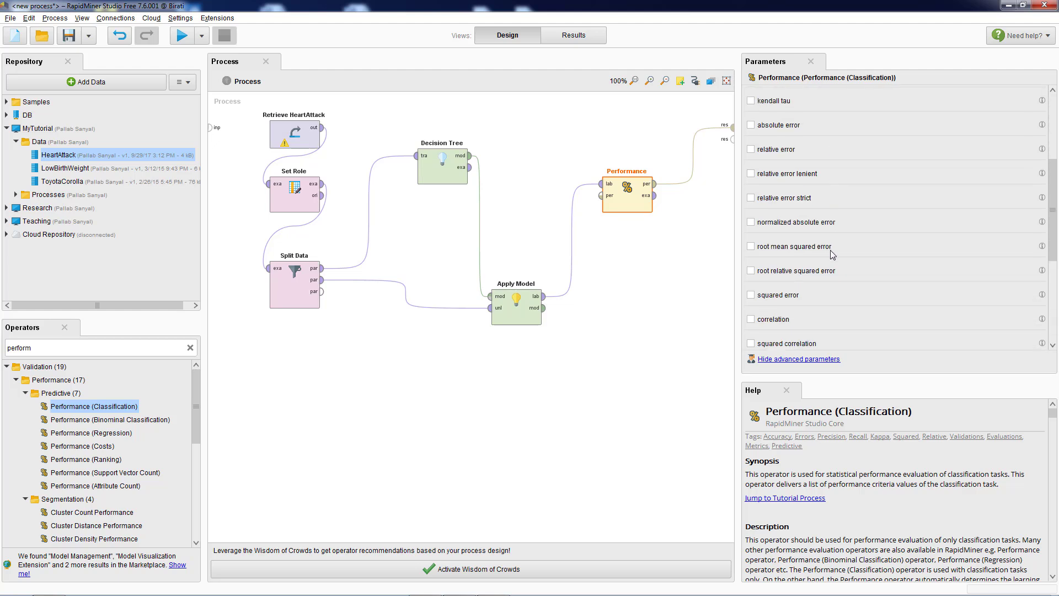
scroll(830, 251, "down", 4)
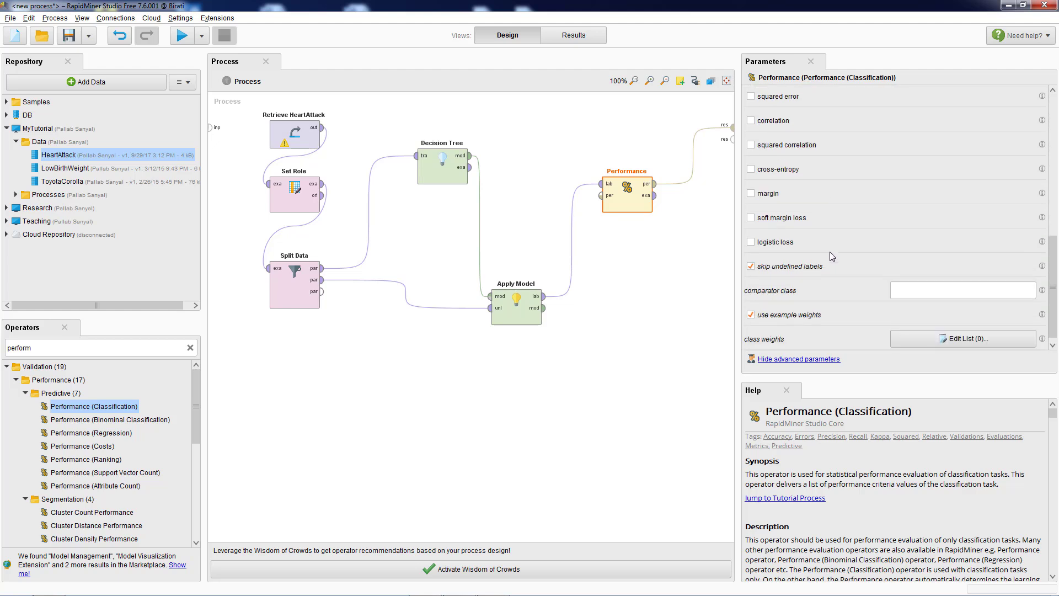
scroll(839, 223, "up", 5)
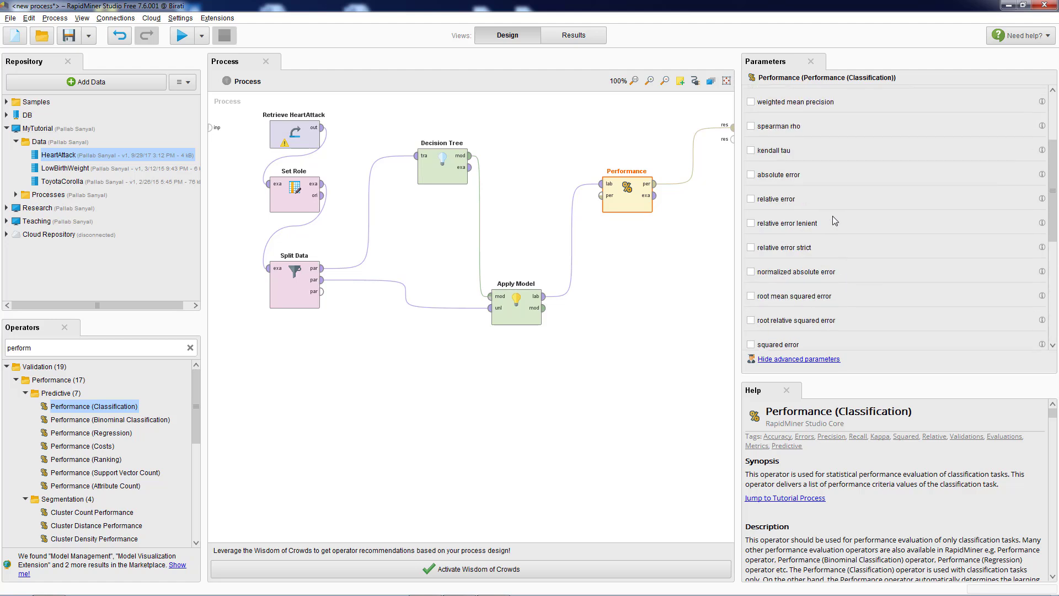
scroll(833, 216, "up", 5)
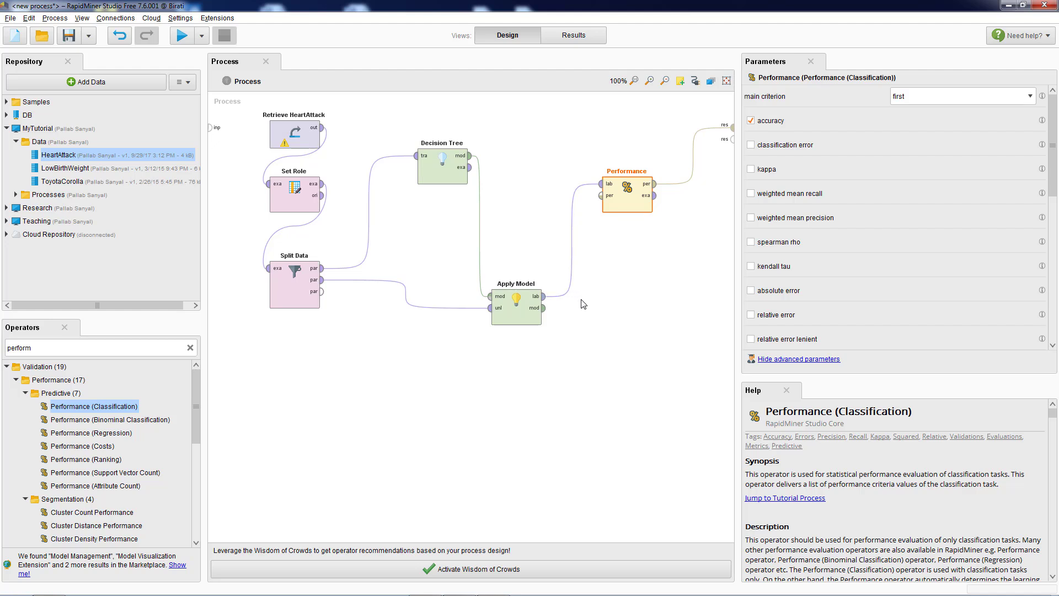
Step: Connect Apply Model's model output to the second process result port, and move Performance up level with the Decision Tree
left_click_drag(544, 308, 732, 139)
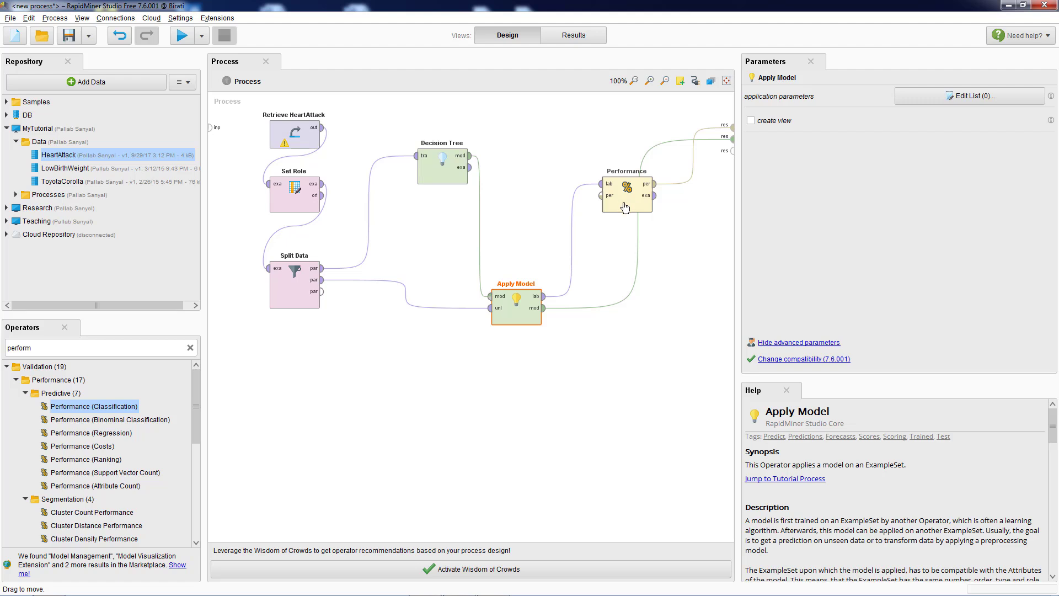
left_click_drag(632, 196, 595, 167)
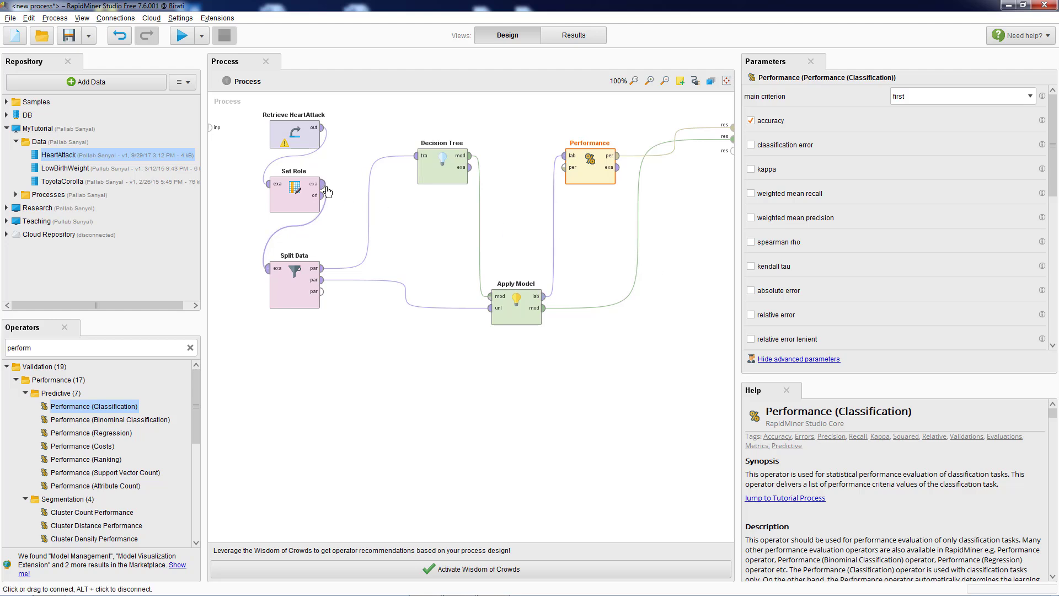
Step: Run the process and move the Cholesterol node directly under Weight_Category further right in the decision tree graph
left_click(182, 36)
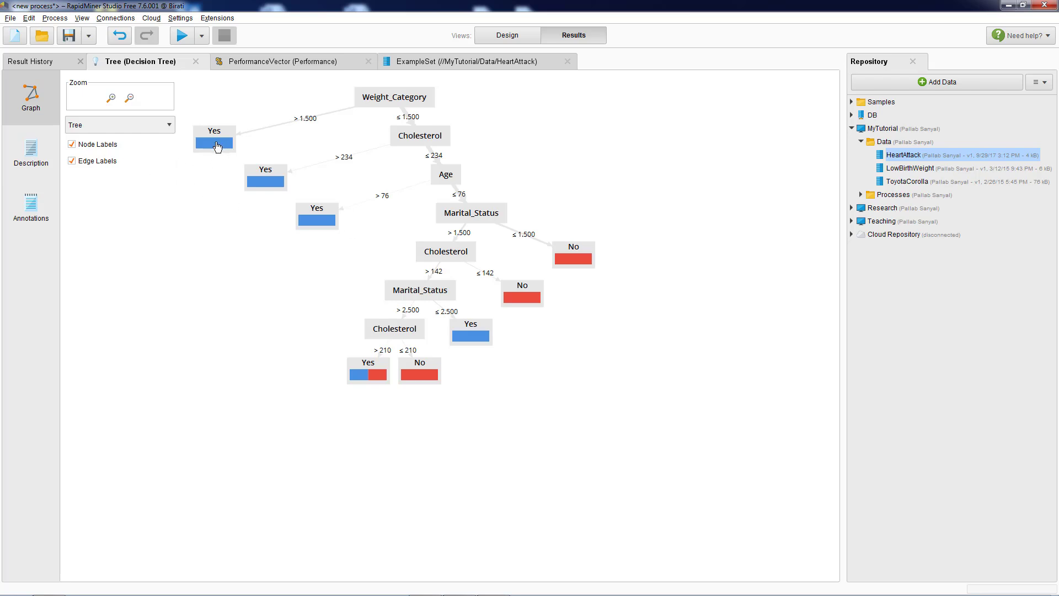
mouse_move(216, 145)
mouse_move(393, 98)
left_click_drag(425, 138, 560, 136)
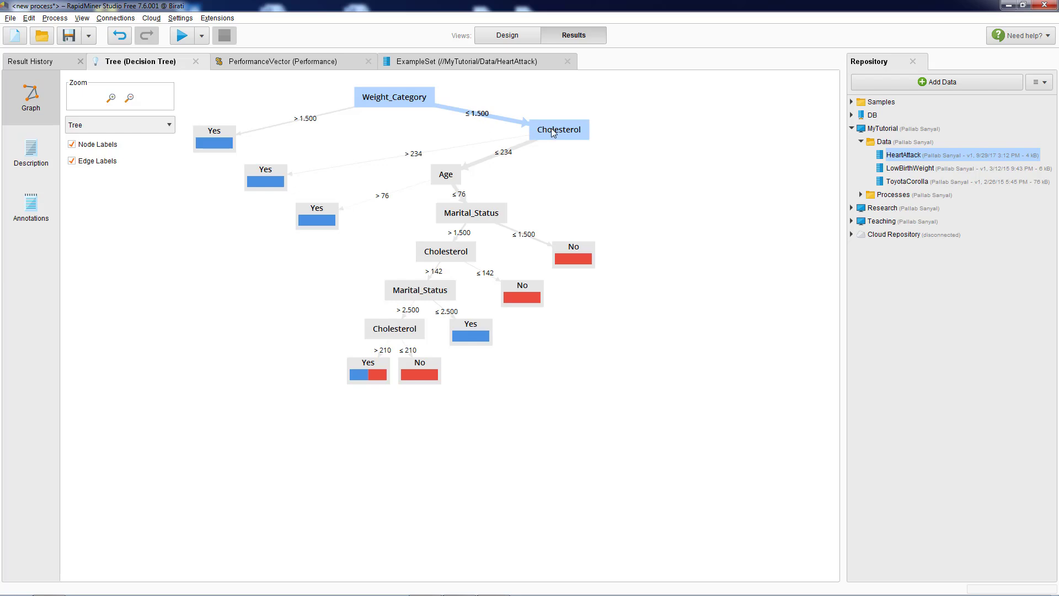
mouse_move(552, 132)
left_click(111, 99)
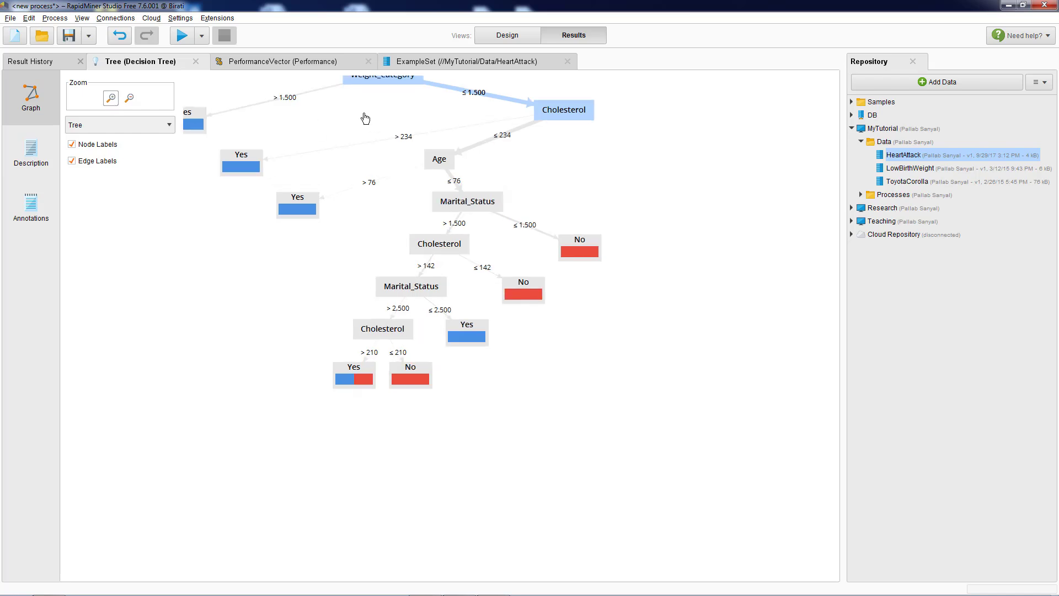
left_click_drag(409, 115, 527, 161)
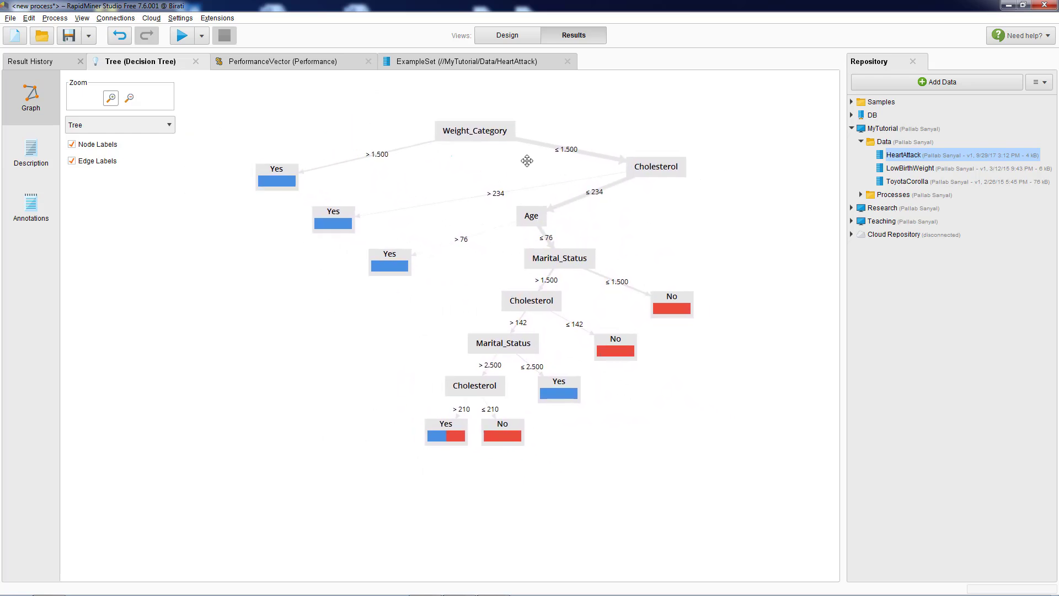
left_click(130, 98)
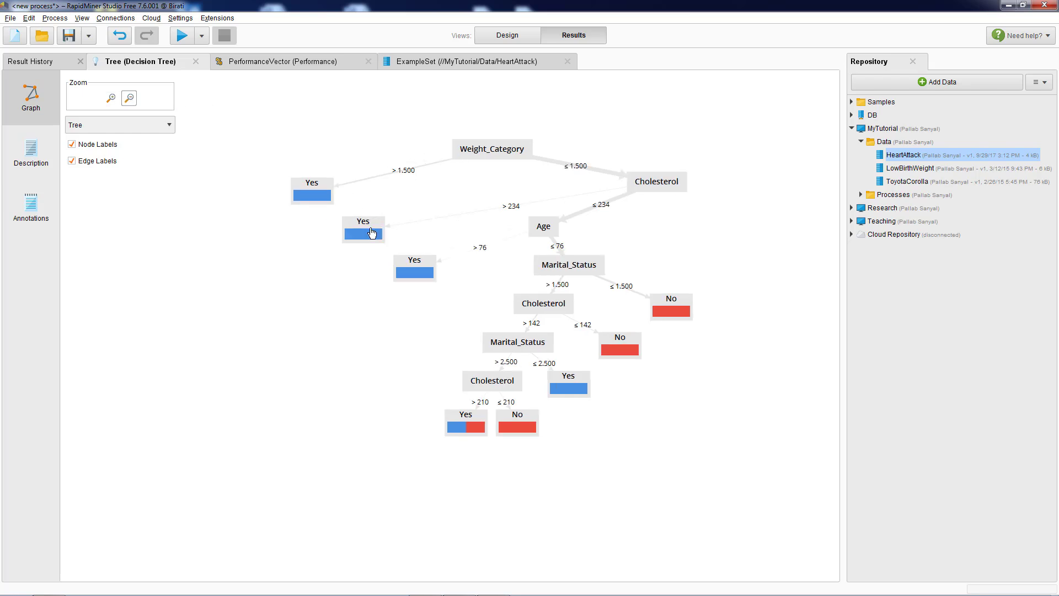
Step: Spread out the upper tree by moving the Cholesterol > 234 leaf left and the Cholesterol, Age, Marital_Status and ≤ 1.500 No nodes right
left_click_drag(371, 229, 350, 255)
left_click(682, 191)
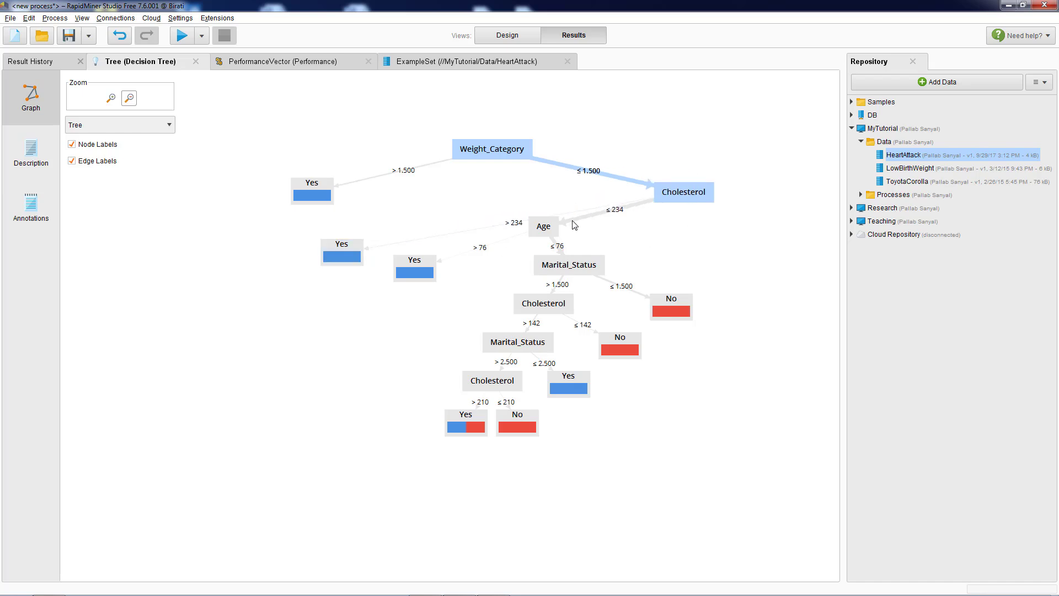
left_click_drag(548, 229, 766, 222)
left_click_drag(573, 270, 662, 264)
left_click_drag(665, 311, 710, 320)
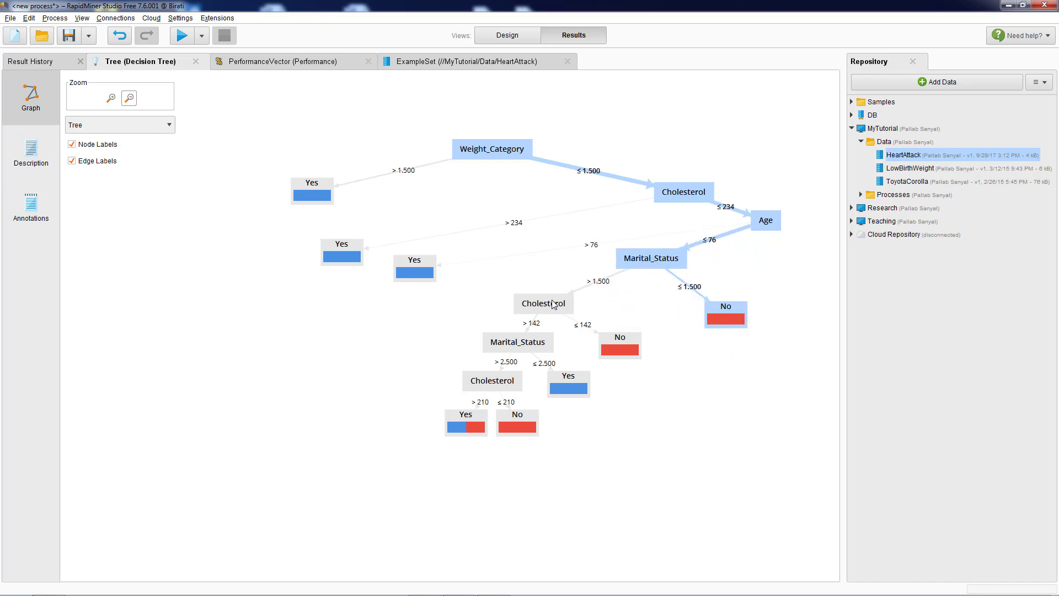
Step: Spread out the lower tree by shifting the second Cholesterol node slightly, its ≤ 142 No leaf right and the lower Marital_Status node left
left_click_drag(552, 301, 546, 290)
left_click_drag(618, 345, 656, 346)
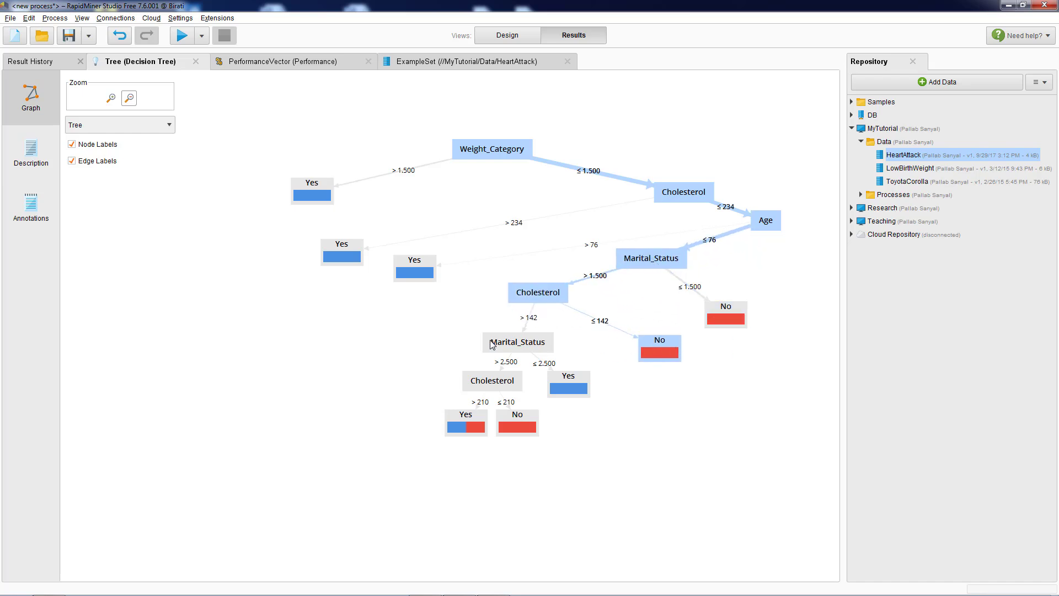
left_click_drag(494, 344, 370, 335)
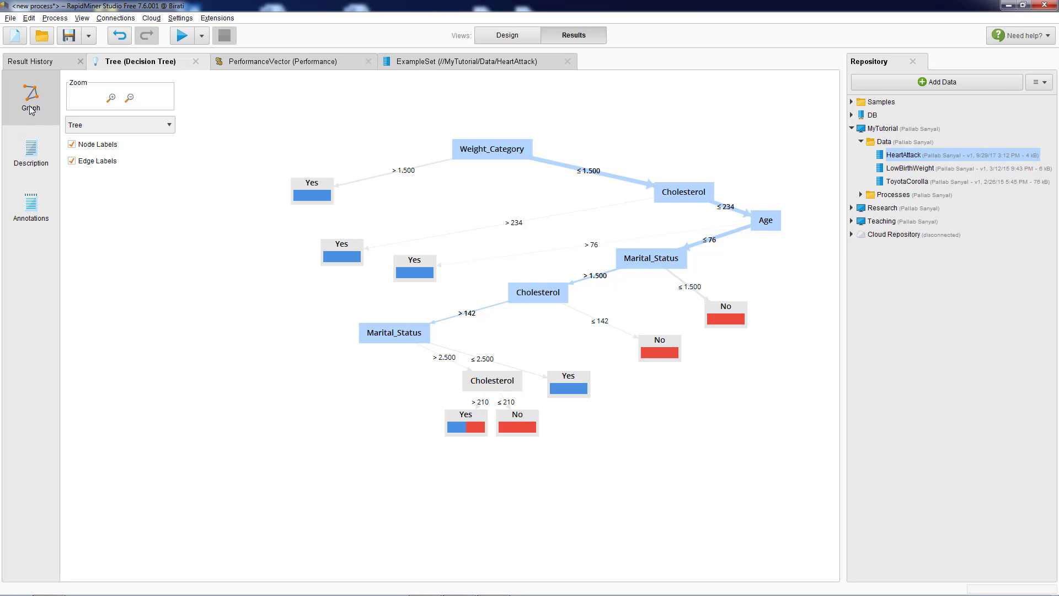
Step: Read the decision tree's text description, and view the attribute statistics of the HeartAttack example set
left_click(31, 154)
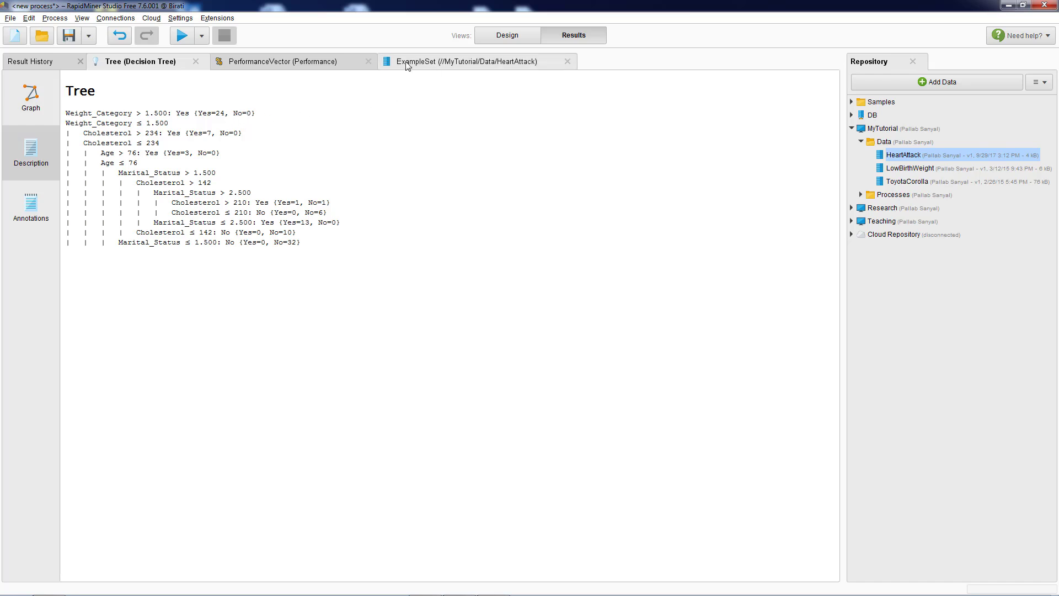
left_click(451, 64)
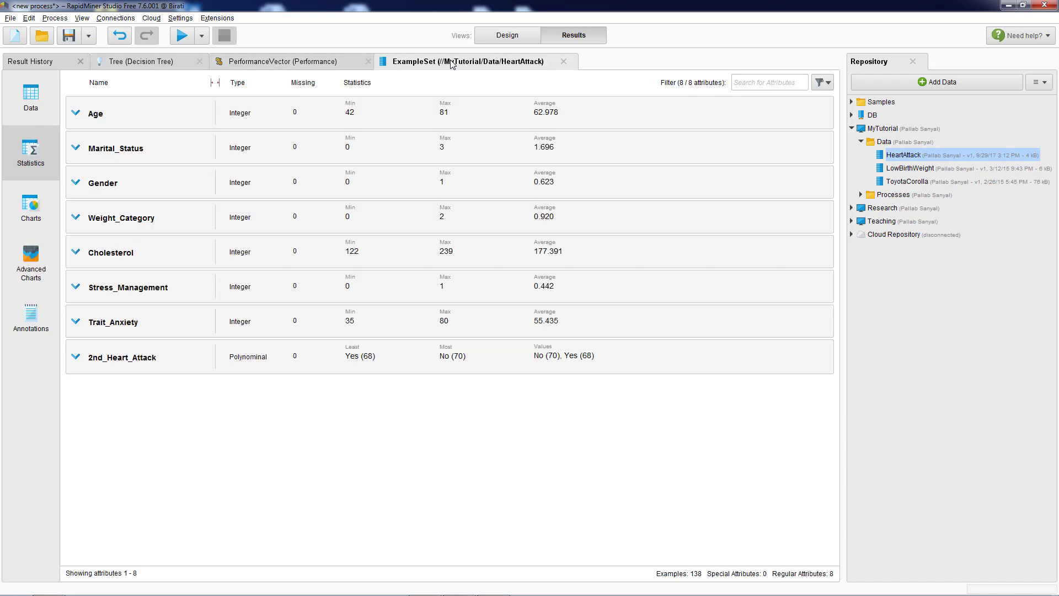
Step: Return to the decision tree graph and inspect the Weight_Category > 1.500, Marital_Status ≤ 1.500 and Cholesterol > 210 leaves' class distributions
left_click(159, 65)
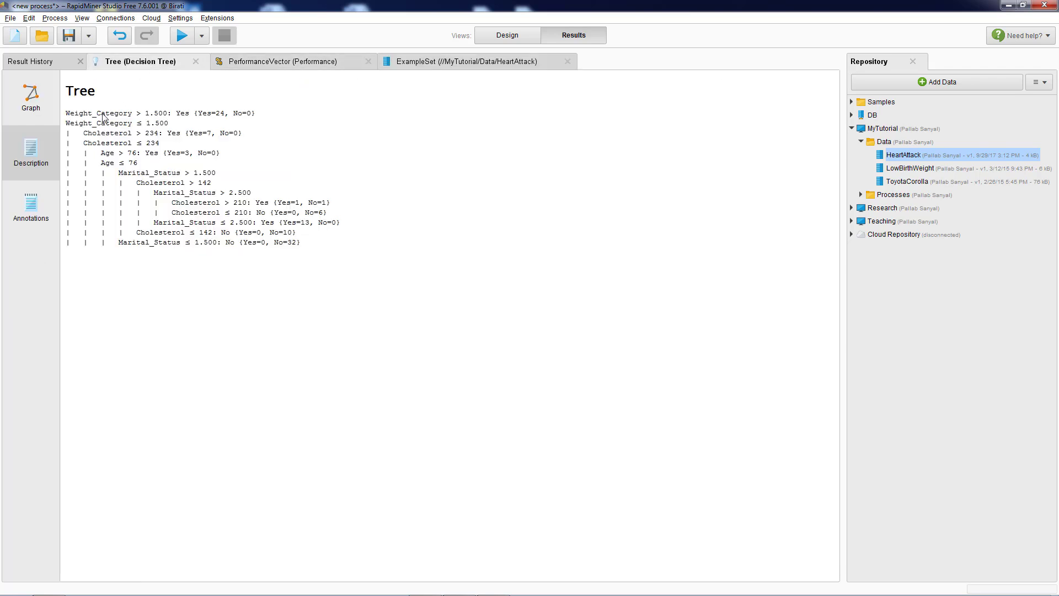
left_click(23, 102)
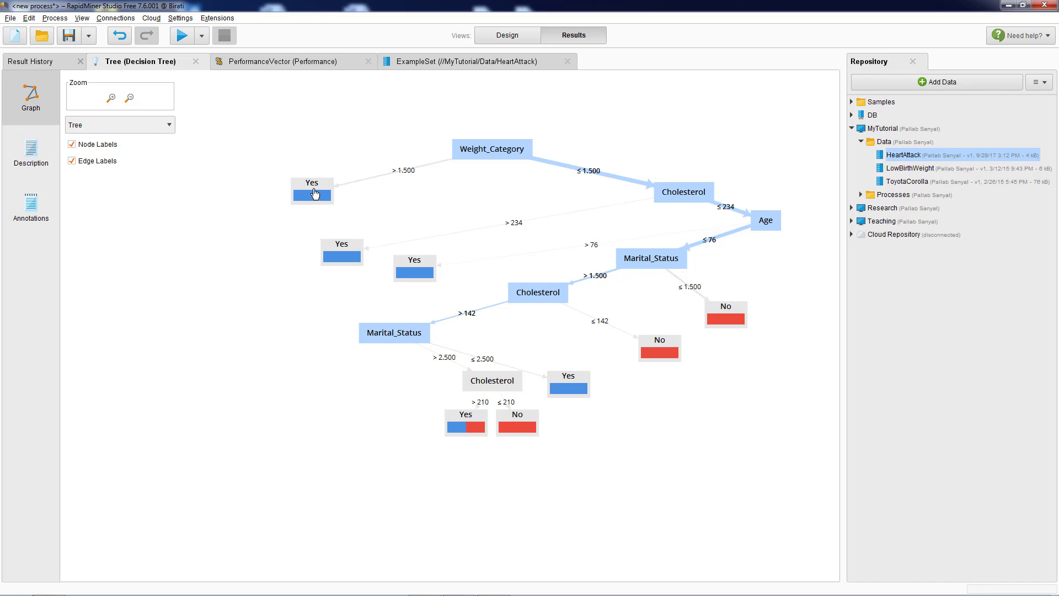
mouse_move(314, 192)
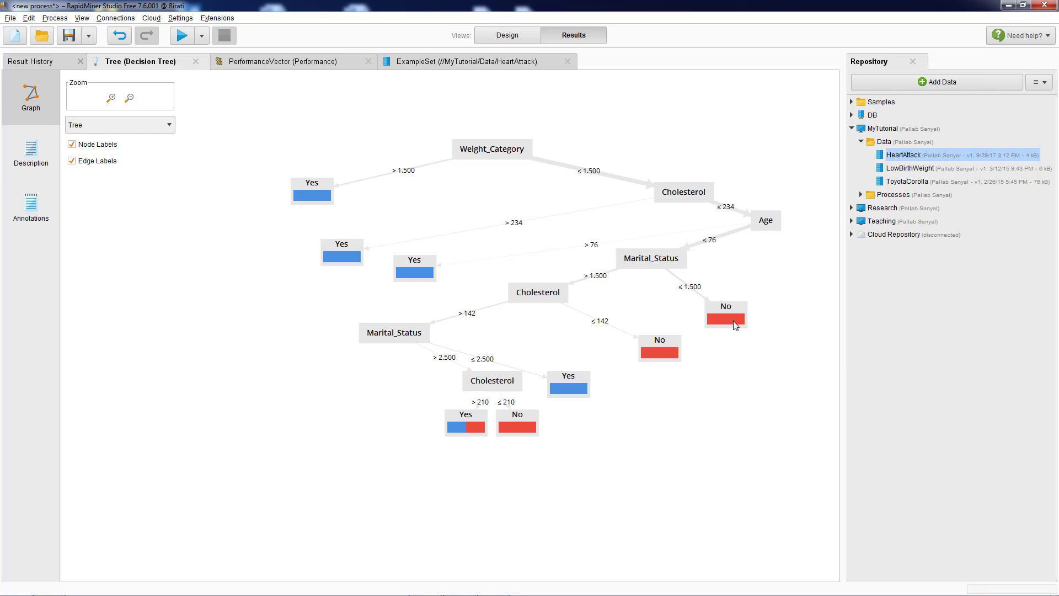
mouse_move(735, 326)
mouse_move(467, 427)
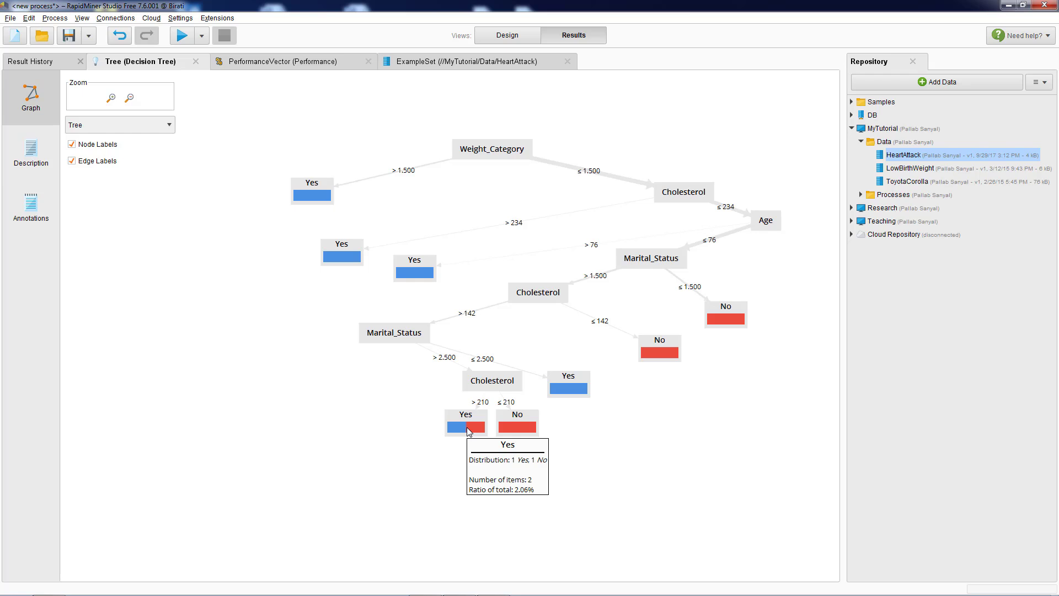
Step: Spread out the lowest Cholesterol node's leaves by moving the > 210 Yes leaf left and the ≤ 210 No leaf right
left_click(467, 428)
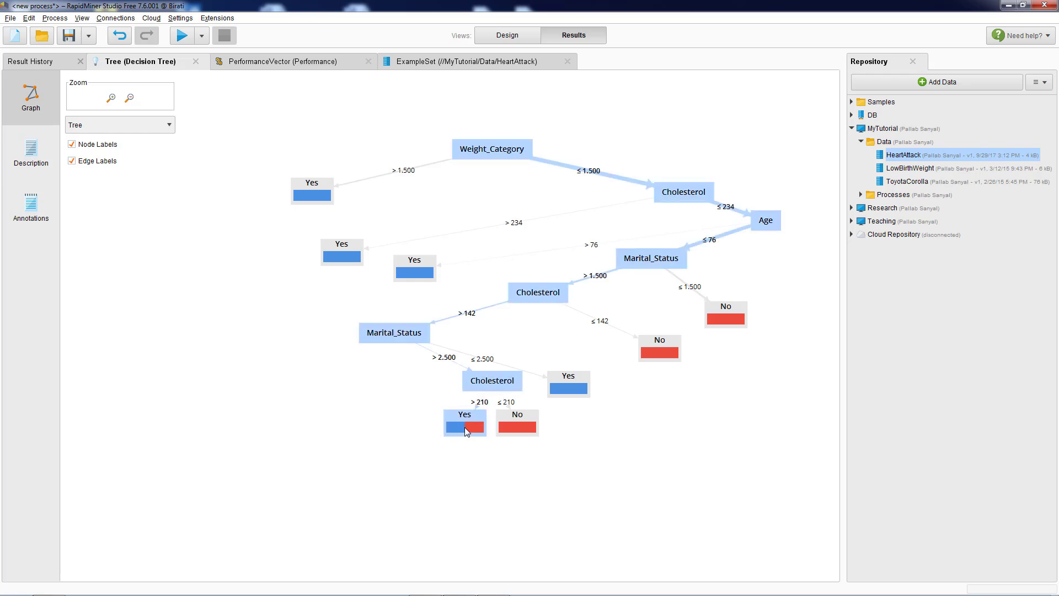
left_click_drag(466, 428, 422, 436)
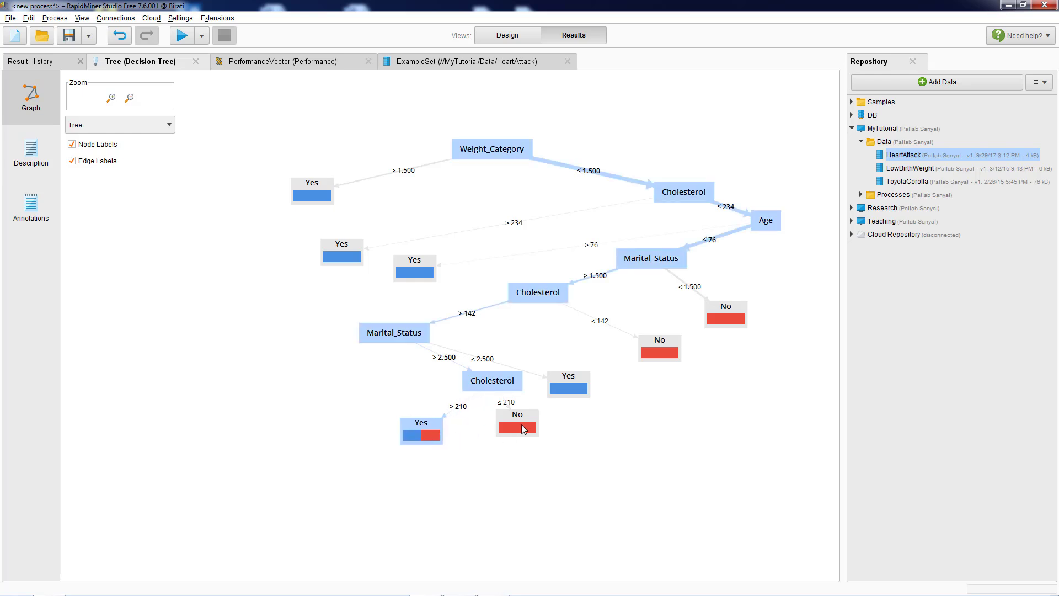
left_click_drag(521, 426, 582, 440)
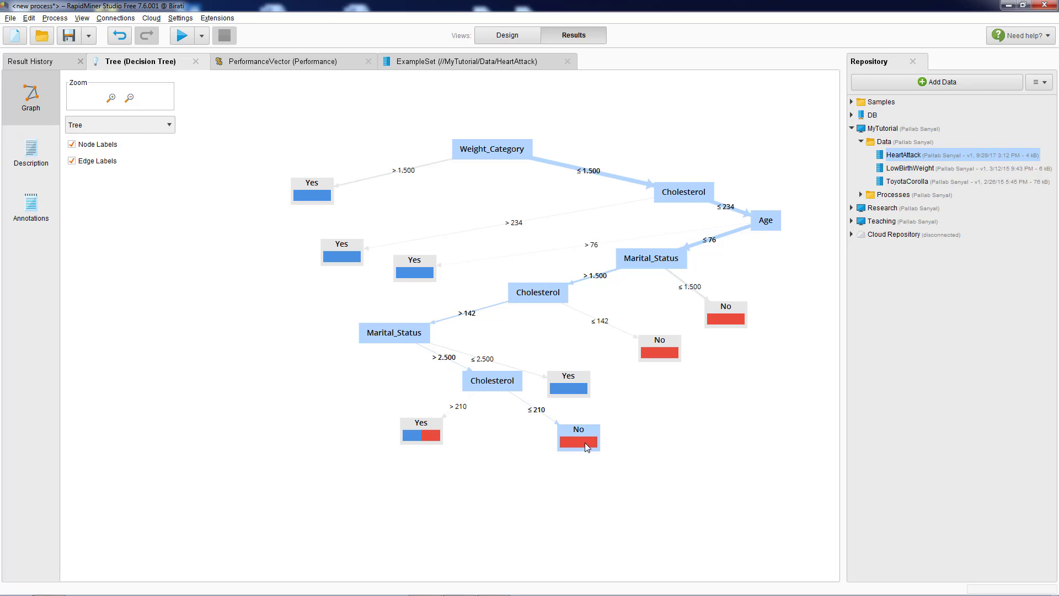
Step: Inspect the class distributions of the lowest Cholesterol node's two leaves, and view the performance vector's accuracy and confusion matrix
mouse_move(585, 443)
mouse_move(422, 435)
left_click(285, 63)
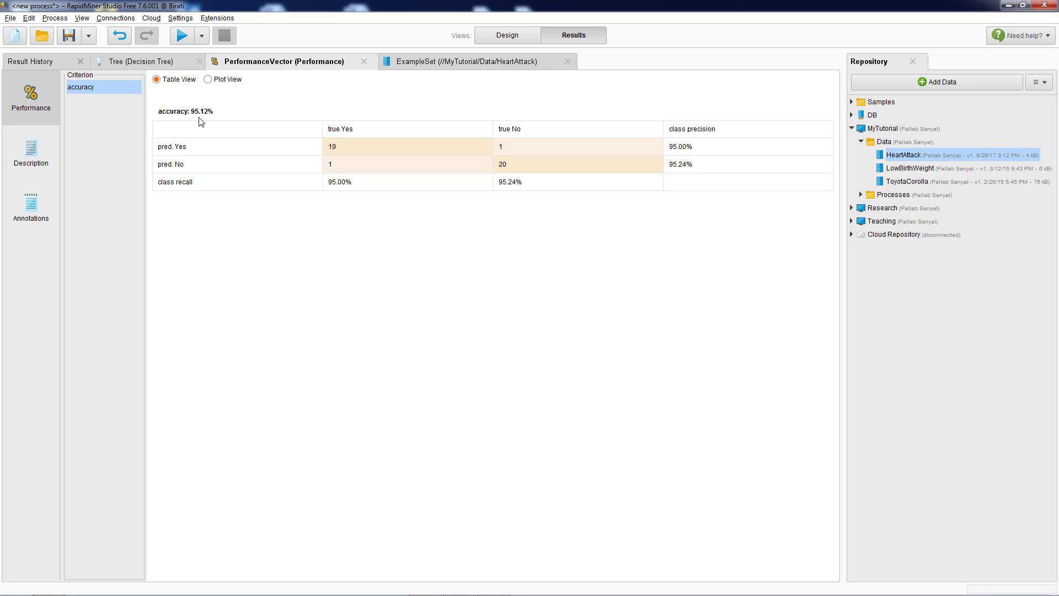